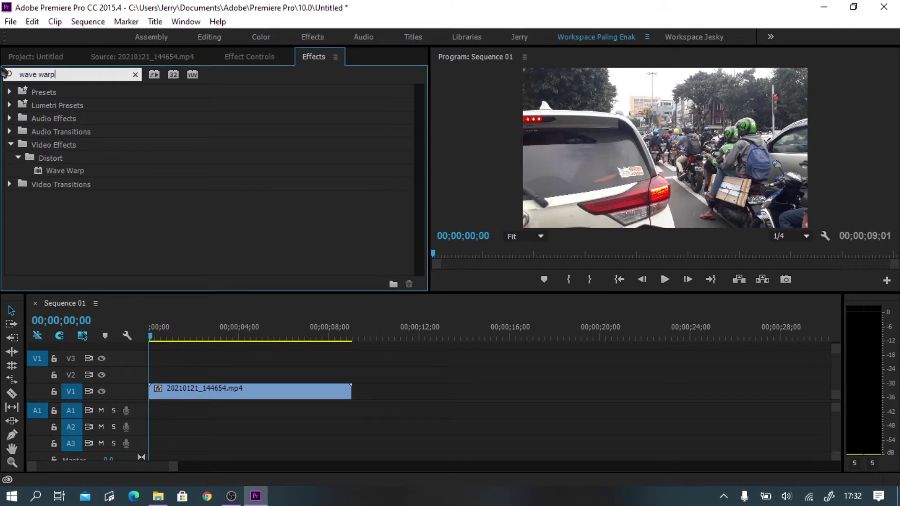
# Apply the Wave Warp effect to the 20210121_144654.mp4 clip on V1 and set its Wave Type to Square.
pyautogui.moveTo(73, 177); pyautogui.dragTo(210, 388)
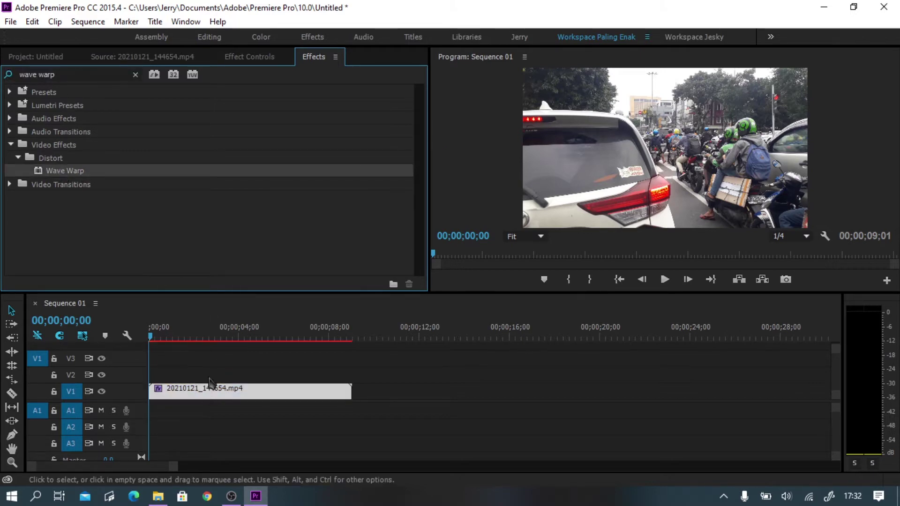
pyautogui.click(270, 62)
pyautogui.scroll(-5, 201, 160)
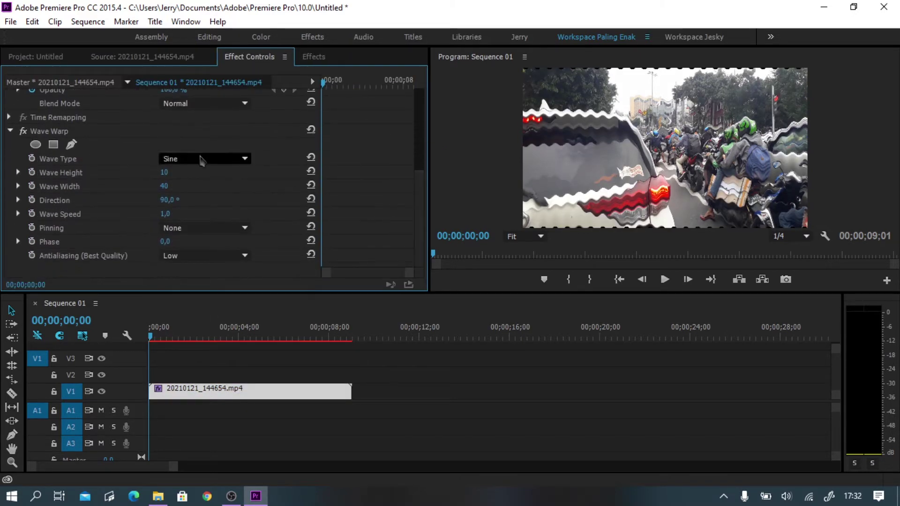
pyautogui.click(199, 159)
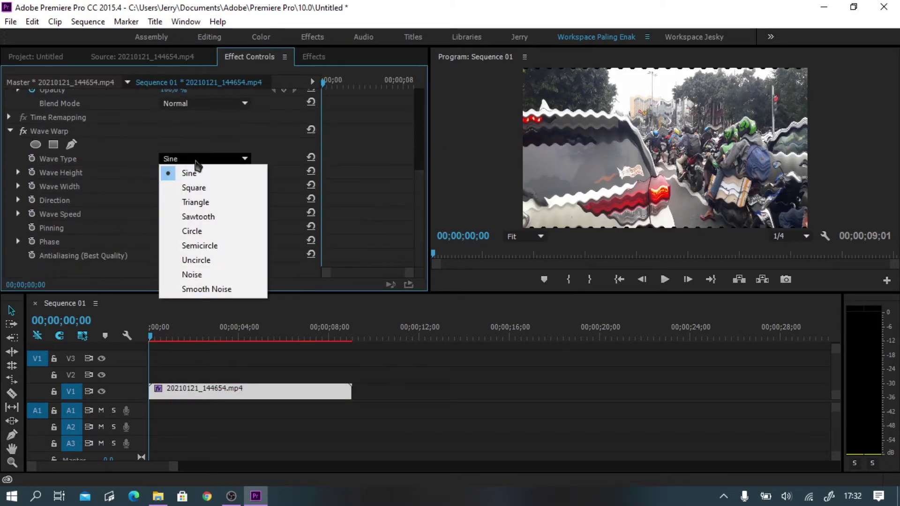
pyautogui.click(199, 188)
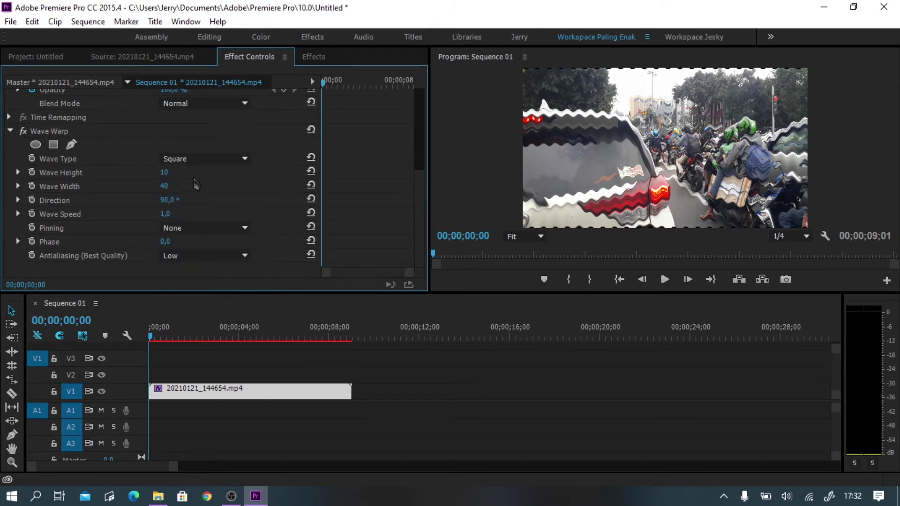
# Set the Wave Warp effect's Wave Width to 680 and its Direction to 0°.
pyautogui.click(176, 185)
pyautogui.write('680')
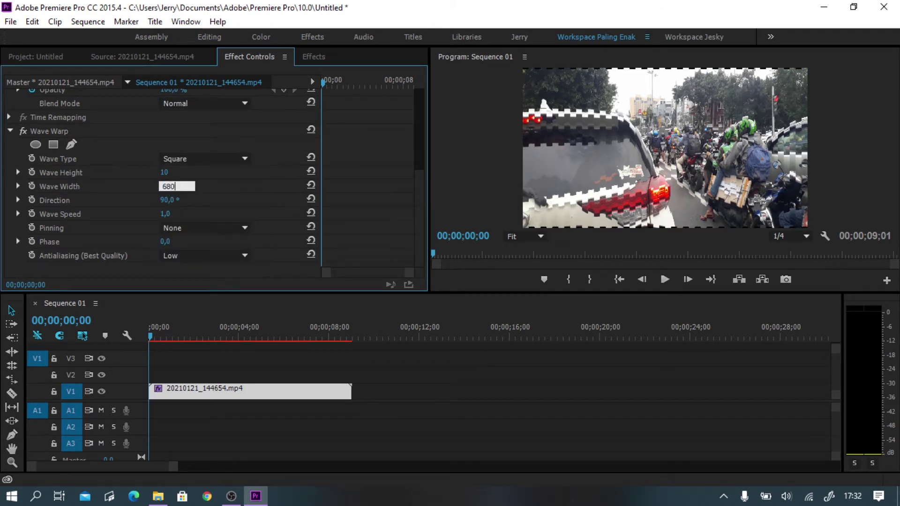
pyautogui.press('Return')
pyautogui.click(166, 200)
pyautogui.write('0')
pyautogui.press('Return')
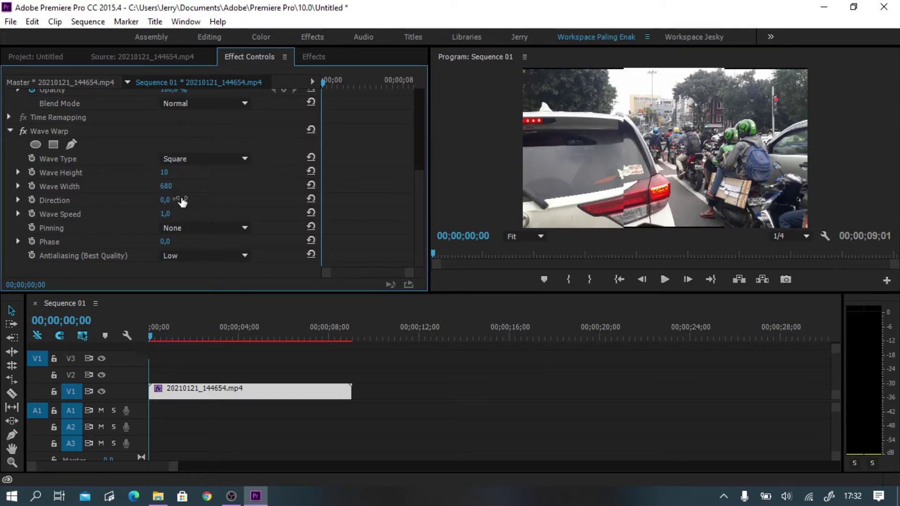
# Set the Wave Warp effect's Wave Speed to 0,1 and its Pinning to All Edges.
pyautogui.click(177, 212)
pyautogui.write('0,')
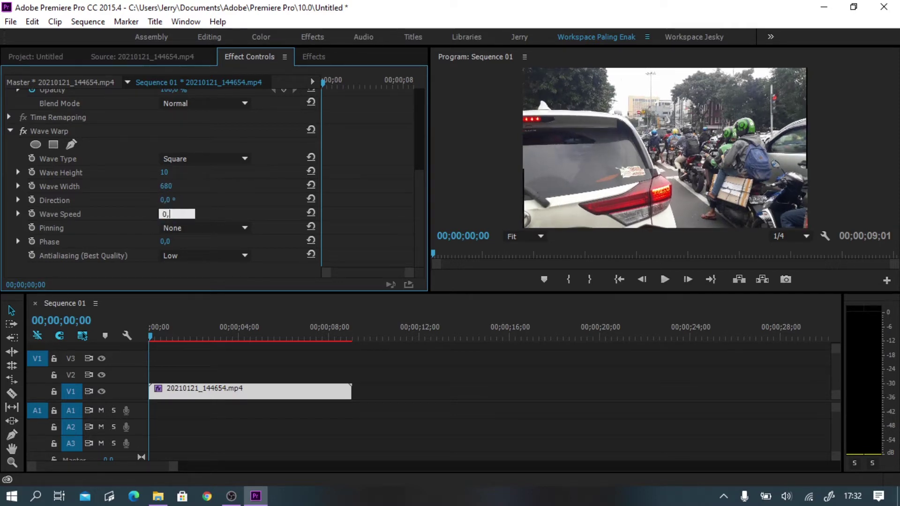
pyautogui.write('1')
pyautogui.press('Return')
pyautogui.click(202, 227)
pyautogui.click(216, 256)
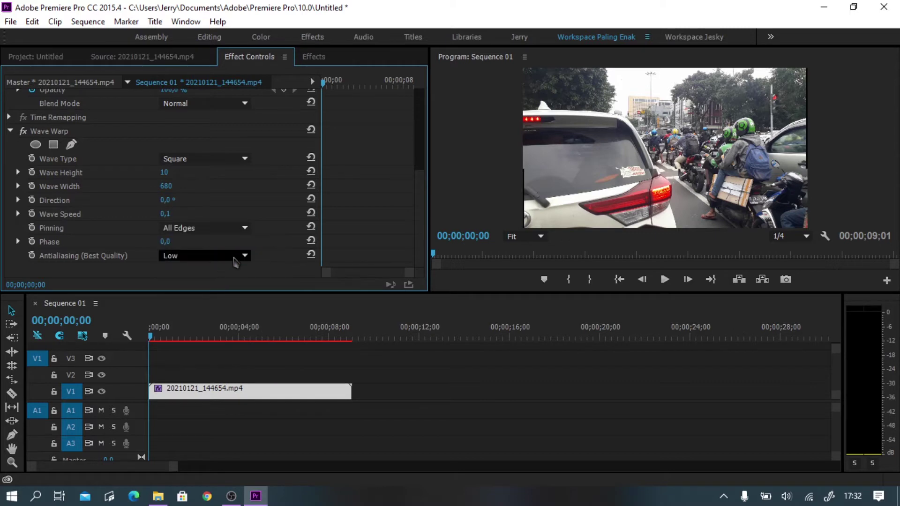
pyautogui.click(148, 342)
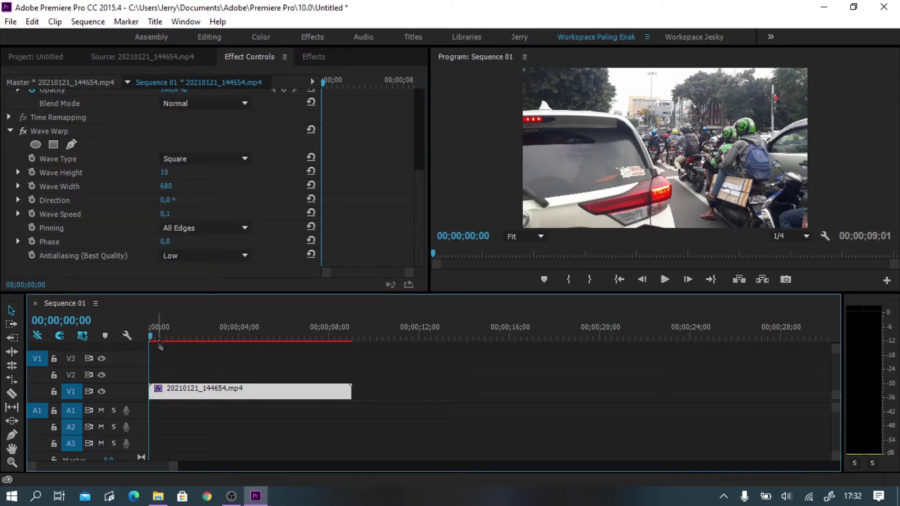
pyautogui.moveTo(152, 342)
pyautogui.mouseDown()
pyautogui.moveTo(205, 341)
pyautogui.moveTo(150, 341)
pyautogui.mouseUp()
# Clear the wave warp search from the effects library.
pyautogui.click(314, 57)
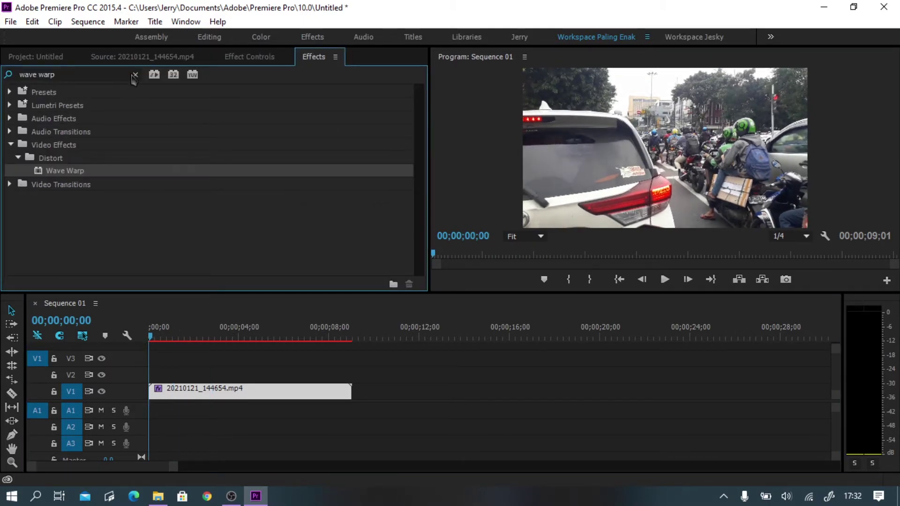
pyautogui.click(135, 75)
pyautogui.write('color')
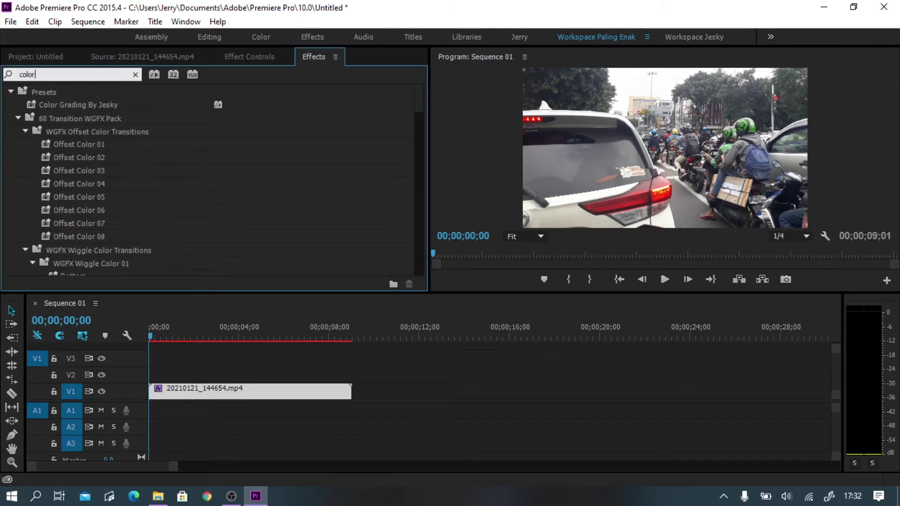
pyautogui.press('BackSpace')
pyautogui.press('BackSpace')
pyautogui.press('BackSpace')
pyautogui.press('BackSpace')
pyautogui.press('BackSpace')
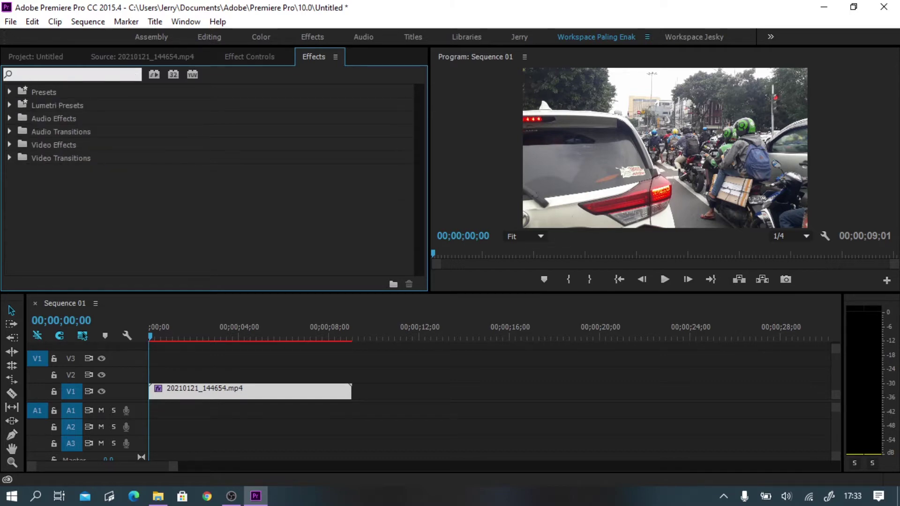
# Search the effects for "noise", apply the Noise video effect to the V1 clip, and bring up its settings.
pyautogui.write('noise')
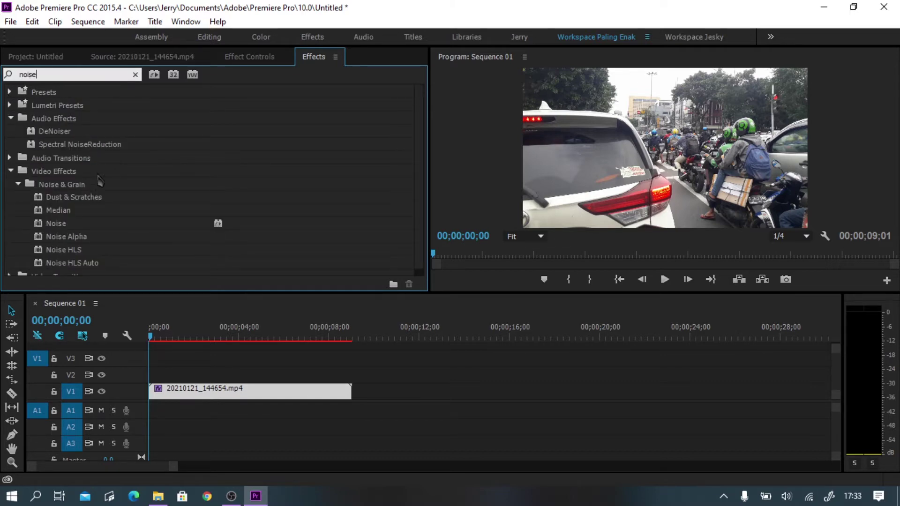
pyautogui.moveTo(55, 225); pyautogui.dragTo(179, 389)
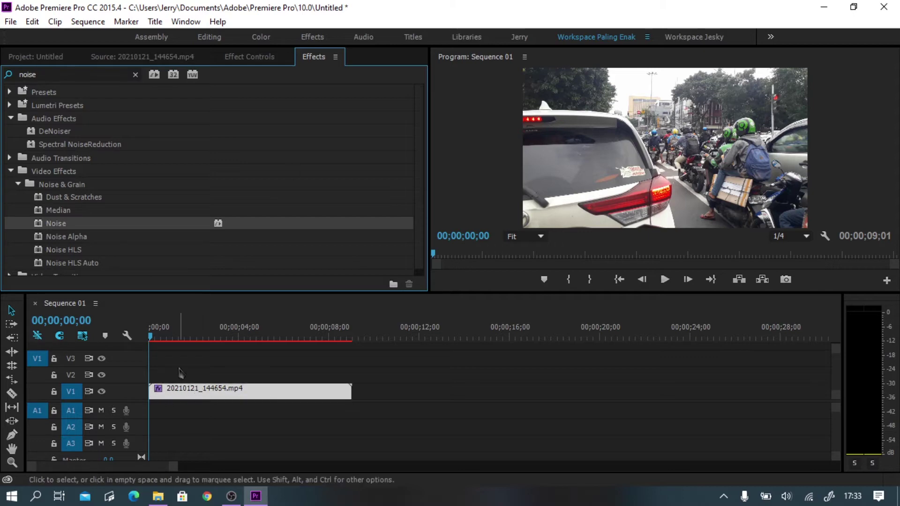
pyautogui.click(254, 57)
pyautogui.scroll(-3, 420, 241)
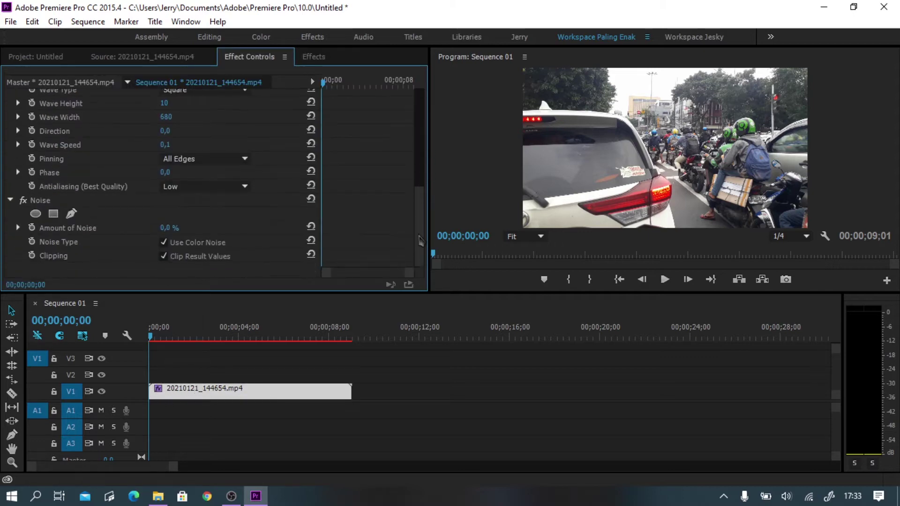
# Try the Noise effect with an Amount of Noise of 70 % and of 60 %.
pyautogui.click(169, 228)
pyautogui.write('70')
pyautogui.press('Return')
pyautogui.click(178, 228)
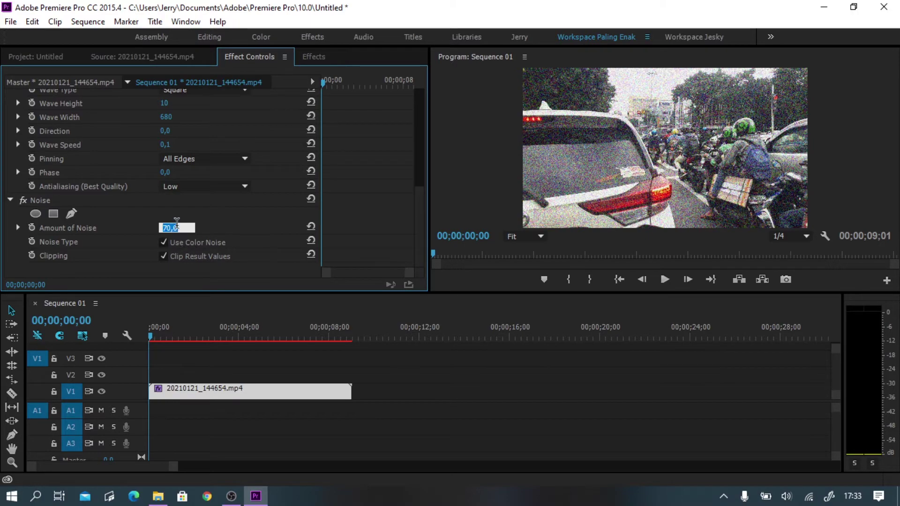
pyautogui.write('60')
pyautogui.press('Return')
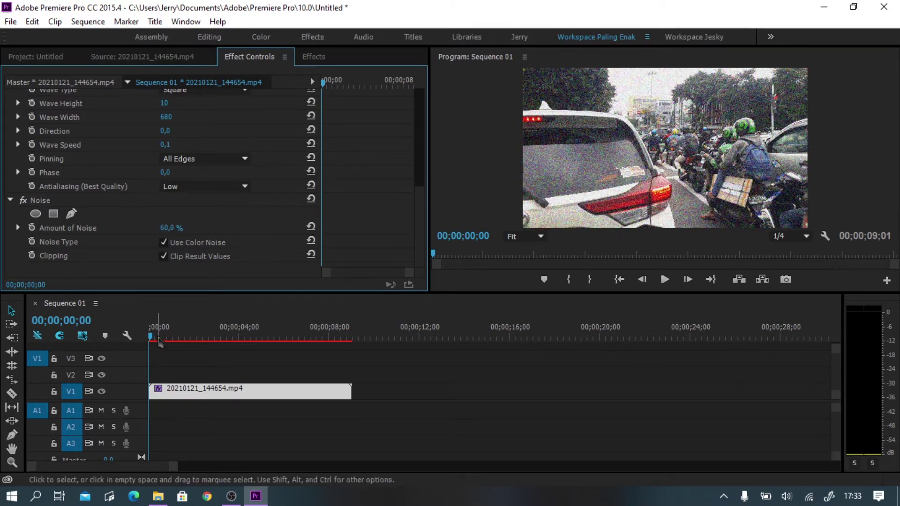
# Move the playhead to 00;00;00;09 and set the Noise effect's Amount of Noise to 50 %.
pyautogui.click(163, 347)
pyautogui.moveTo(155, 339)
pyautogui.mouseDown()
pyautogui.moveTo(345, 328)
pyautogui.moveTo(156, 328)
pyautogui.mouseUp()
pyautogui.click(177, 225)
pyautogui.write('20')
pyautogui.press('Return')
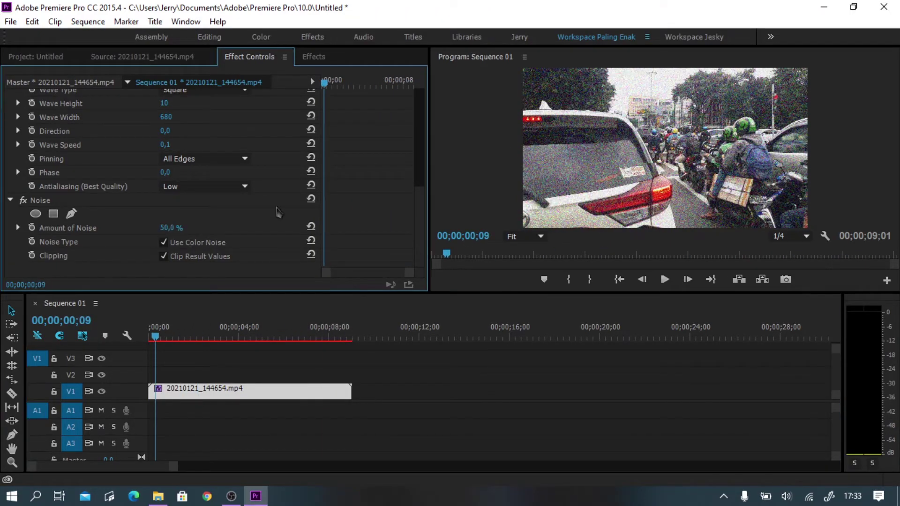
# Nest the V1 clip into its own sequence, keeping the suggested name Nested Sequence 03.
pyautogui.click(322, 376)
pyautogui.click(230, 393)
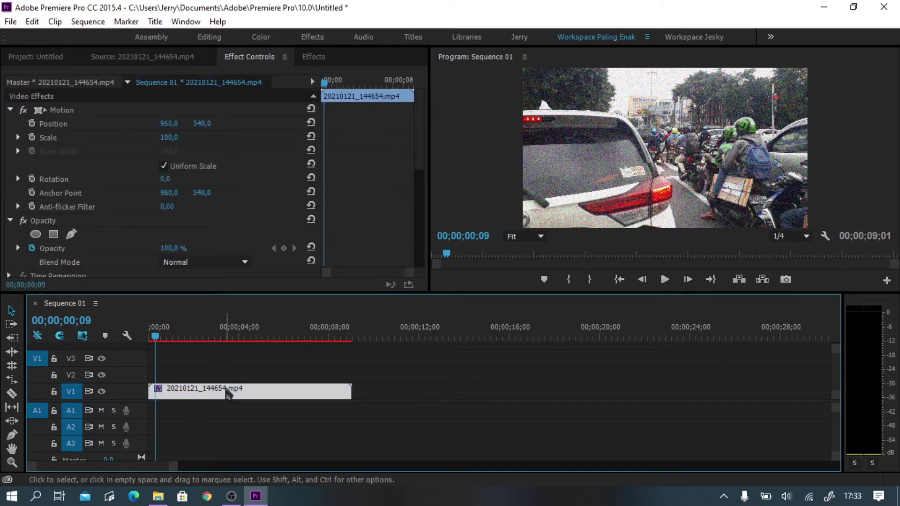
pyautogui.rightClick(228, 393)
pyautogui.click(259, 305)
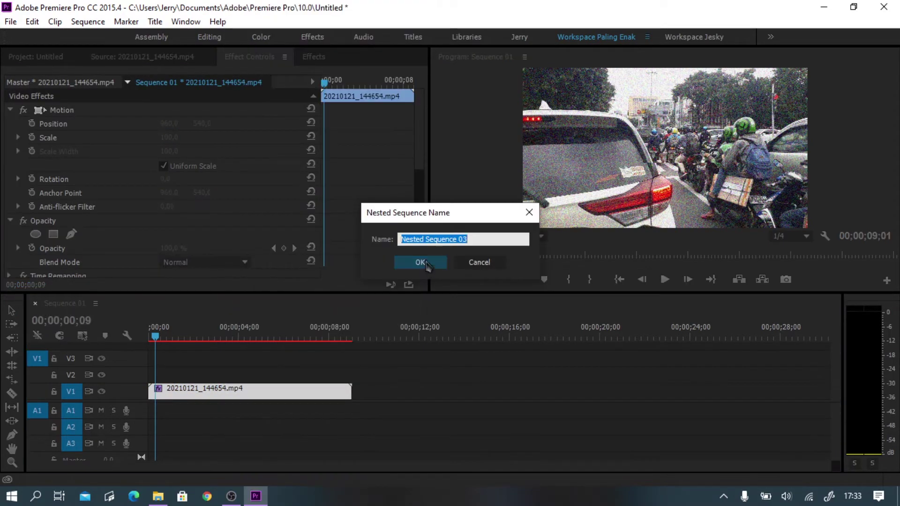
pyautogui.press('Return')
# Duplicate the nested sequence directly above itself onto tracks V2 and V3.
pyautogui.click(256, 397)
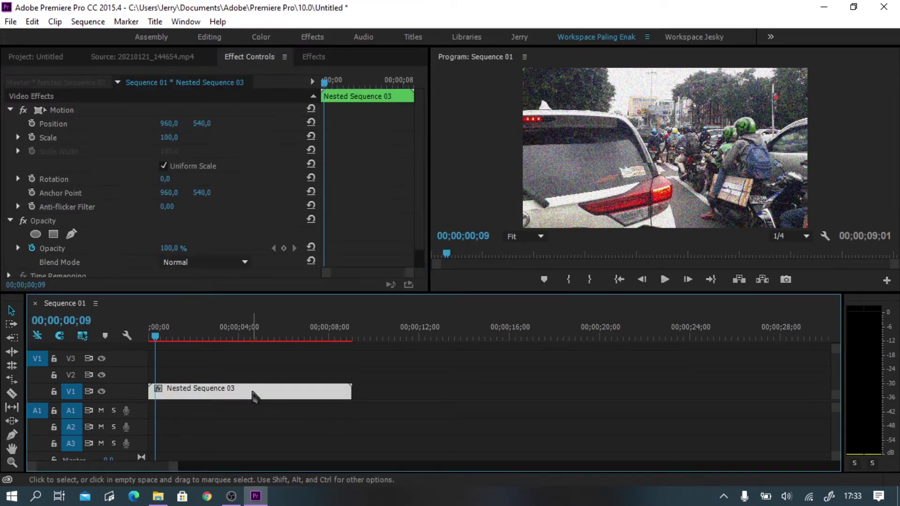
pyautogui.moveTo(253, 398); pyautogui.dragTo(252, 367)
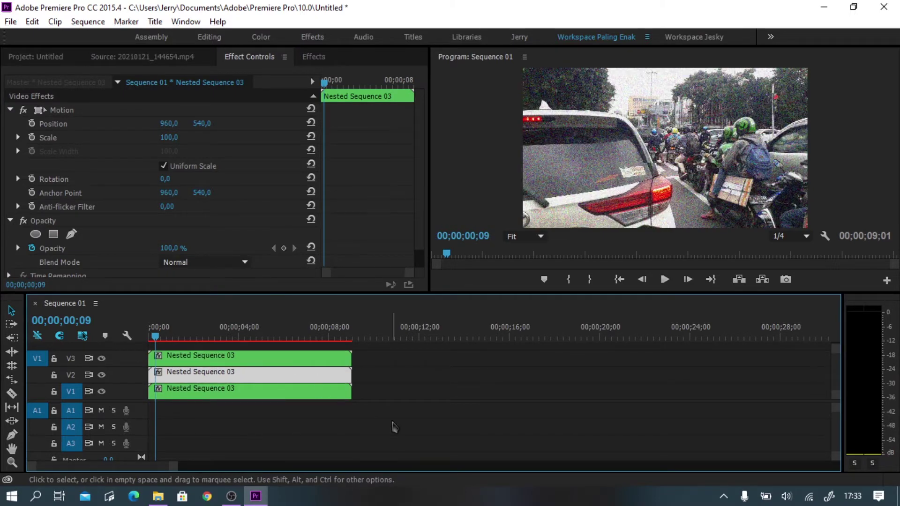
# Search the effects for "rgb" and apply Color Balance (RGB) to all three nested sequence copies at once.
pyautogui.moveTo(391, 342); pyautogui.dragTo(345, 371)
pyautogui.click(314, 56)
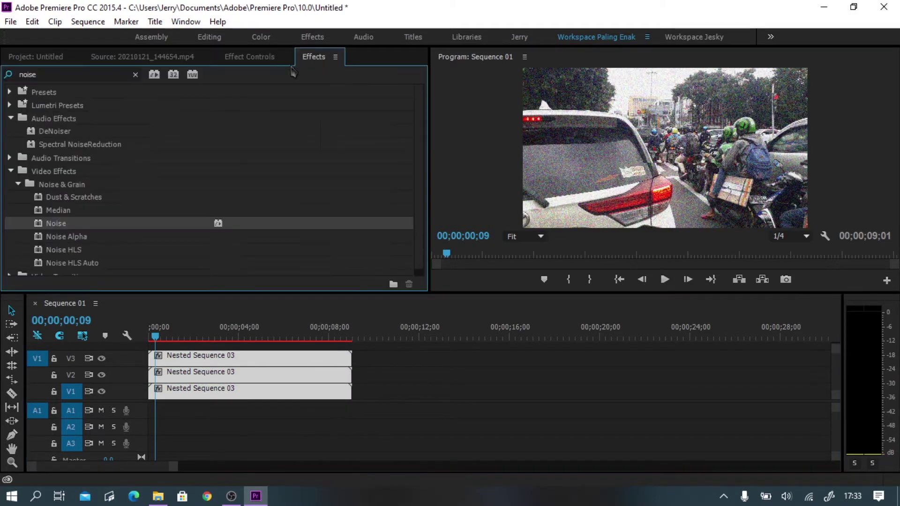
pyautogui.click(136, 76)
pyautogui.click(42, 74)
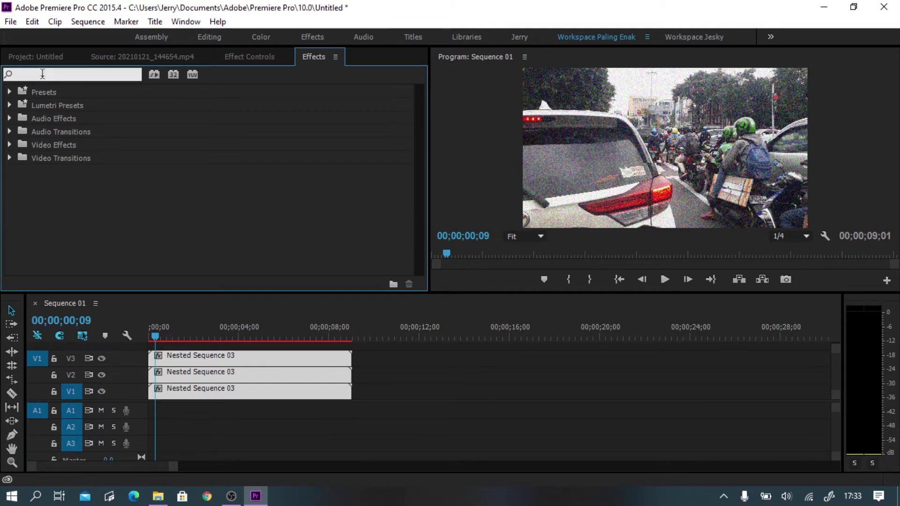
pyautogui.write('rgb')
pyautogui.scroll(-10, 111, 243)
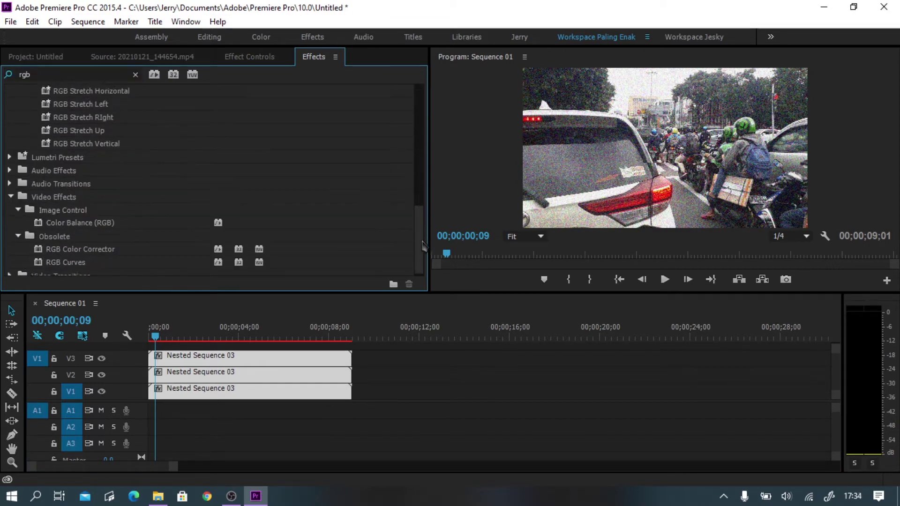
pyautogui.moveTo(61, 222); pyautogui.dragTo(192, 358)
# Set Color Balance (RGB) on the V3 copy to Red 100, Green 0 and Blue 0.
pyautogui.click(285, 66)
pyautogui.moveTo(364, 350); pyautogui.dragTo(305, 391)
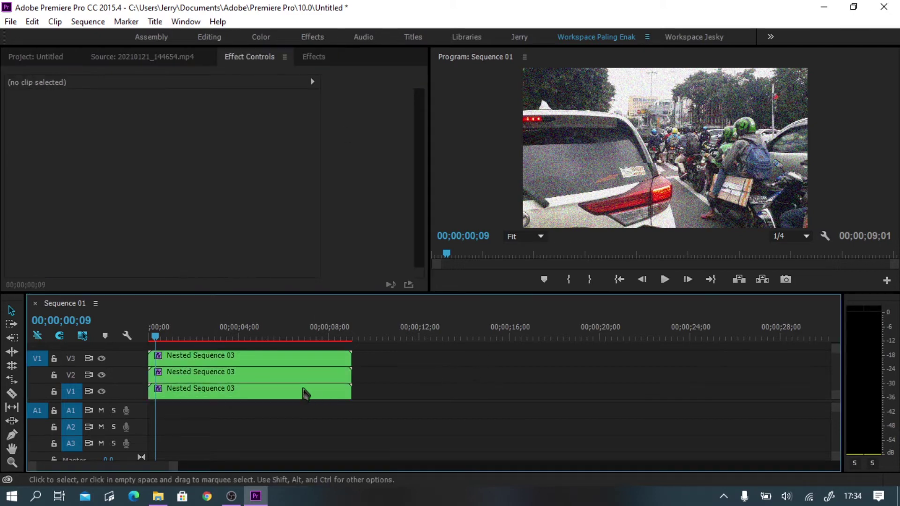
pyautogui.keyDown('shift'); pyautogui.click(255, 361); pyautogui.keyUp('shift')
pyautogui.scroll(-3, 207, 243)
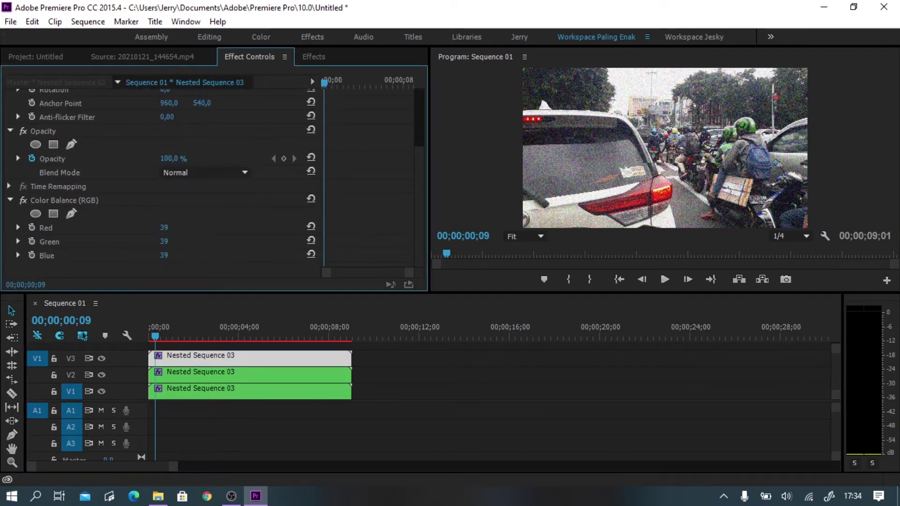
pyautogui.moveTo(164, 228); pyautogui.dragTo(178, 228)
pyautogui.click(169, 241)
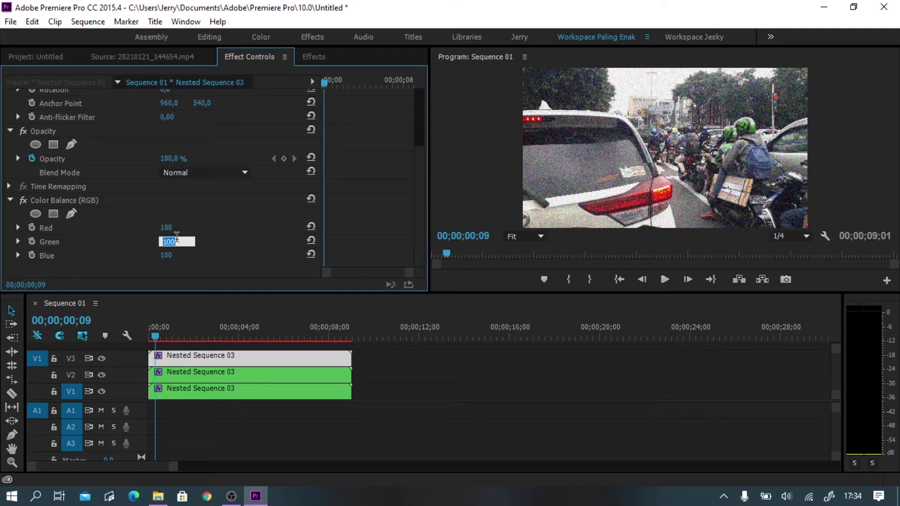
pyautogui.write('0')
pyautogui.click(167, 256)
pyautogui.write('0')
pyautogui.press('Return')
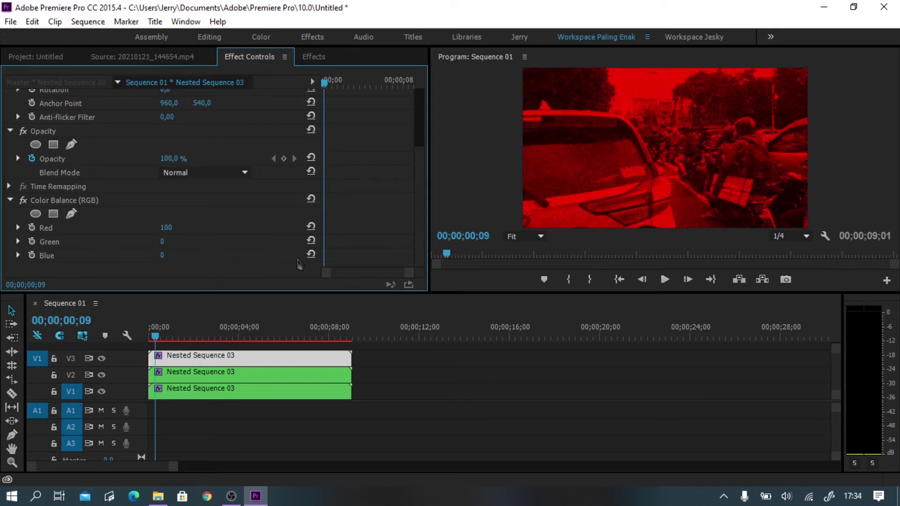
# Set Color Balance (RGB) on the V2 copy to Red 0, Green 100 and Blue 0.
pyautogui.click(231, 373)
pyautogui.scroll(-3, 422, 162)
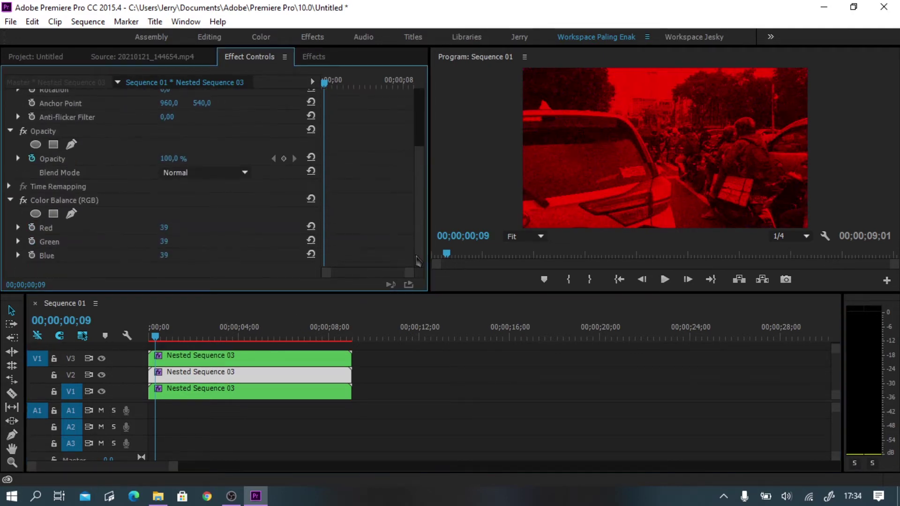
pyautogui.click(164, 242)
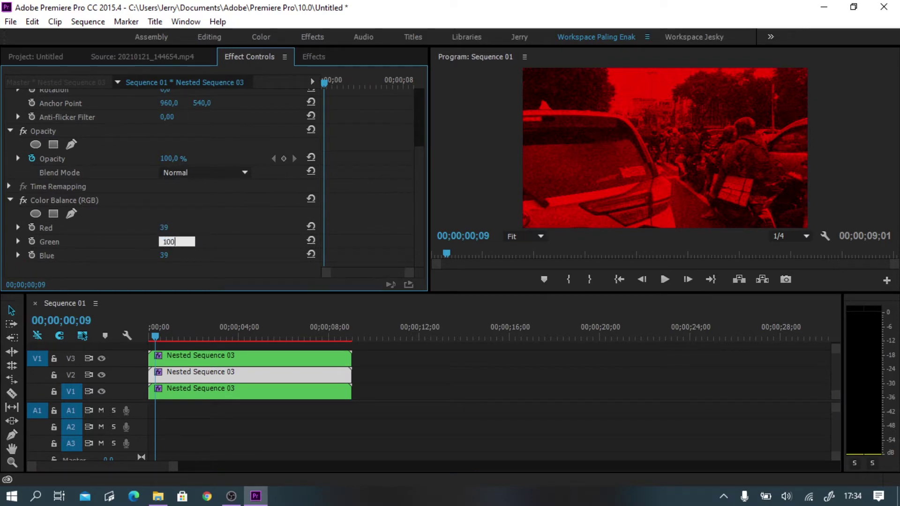
pyautogui.write('100')
pyautogui.press('Return')
pyautogui.click(176, 227)
pyautogui.press('Return')
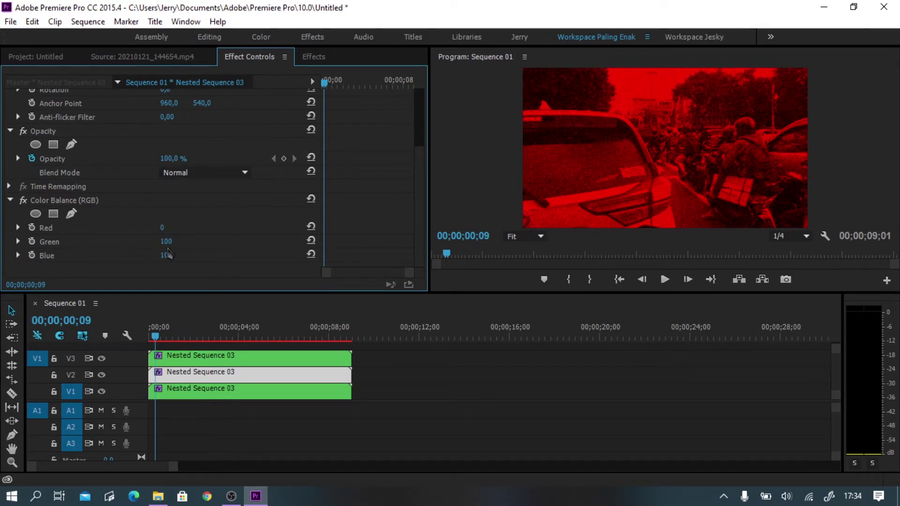
pyautogui.click(177, 255)
pyautogui.write('0')
pyautogui.press('Return')
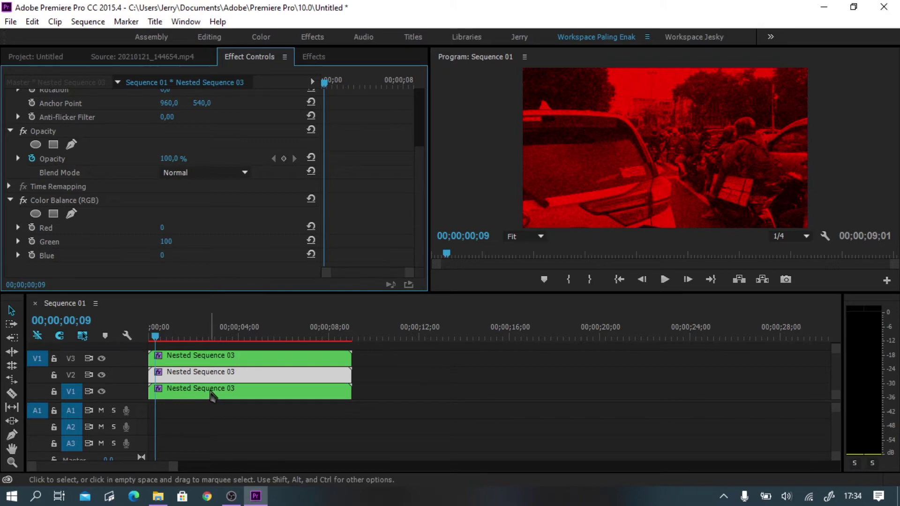
# Set Color Balance (RGB) on the V1 copy to Red 0, Green 0 and Blue 100.
pyautogui.click(210, 396)
pyautogui.scroll(-4, 244, 273)
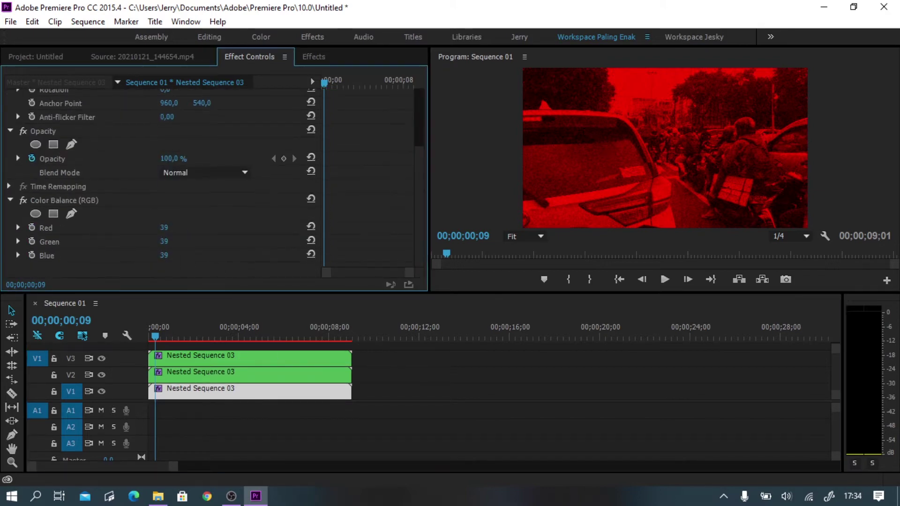
pyautogui.click(164, 255)
pyautogui.write('100')
pyautogui.press('Return')
pyautogui.click(177, 240)
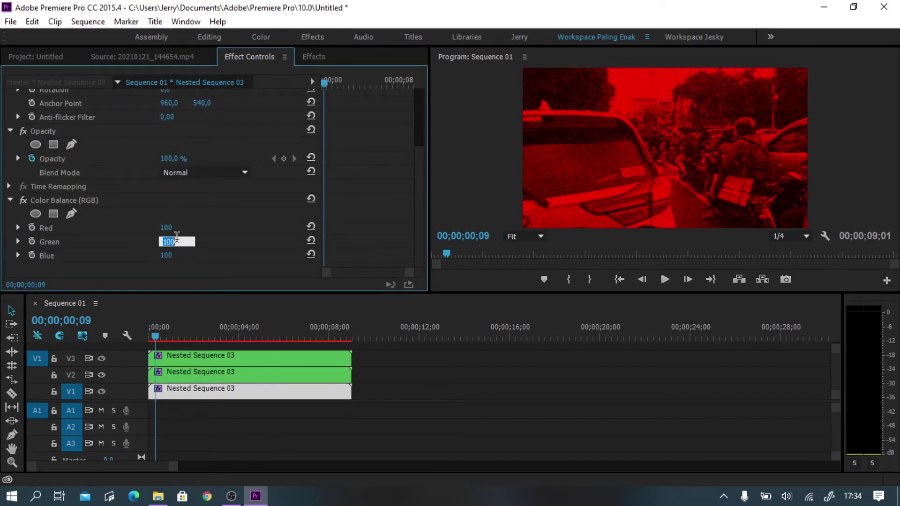
pyautogui.write('0')
pyautogui.press('Return')
pyautogui.click(177, 227)
pyautogui.write('0')
pyautogui.press('Return')
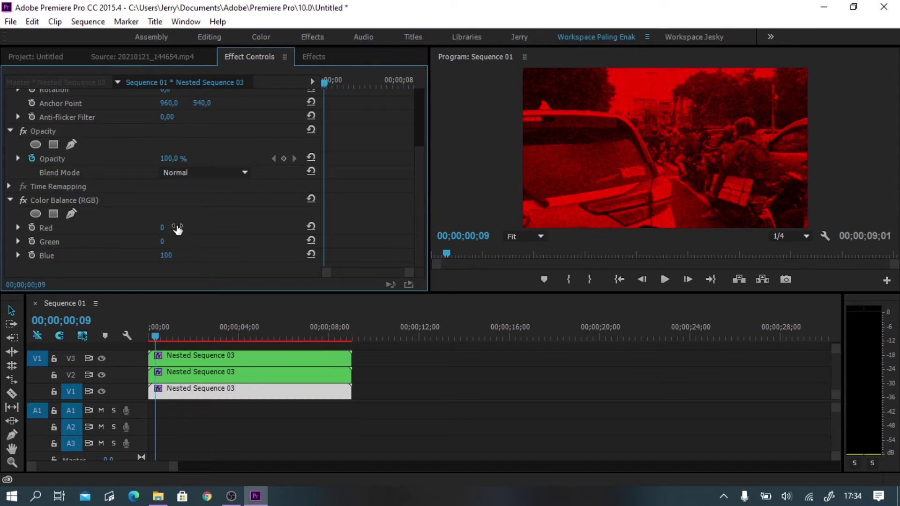
pyautogui.click(451, 400)
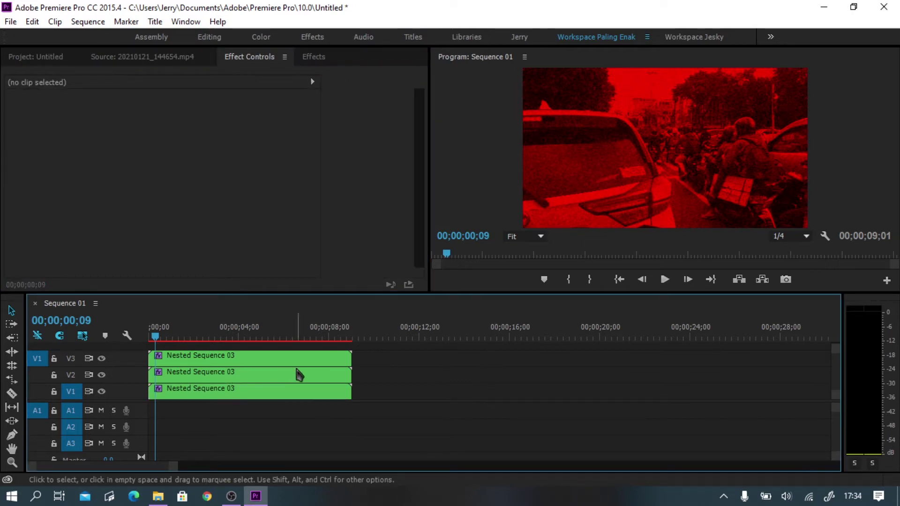
# Set the blend mode of the nested sequence copies on V3 and V2 to Screen.
pyautogui.click(279, 362)
pyautogui.scroll(-4, 417, 234)
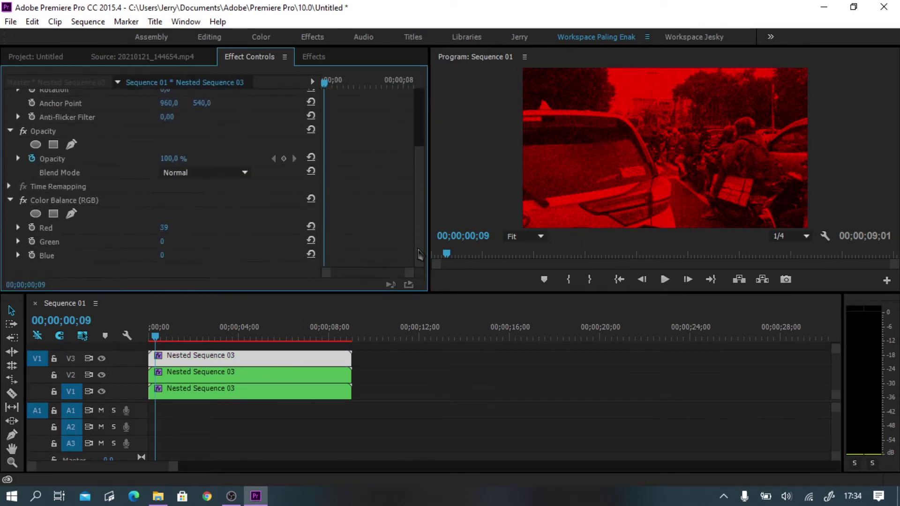
pyautogui.click(195, 173)
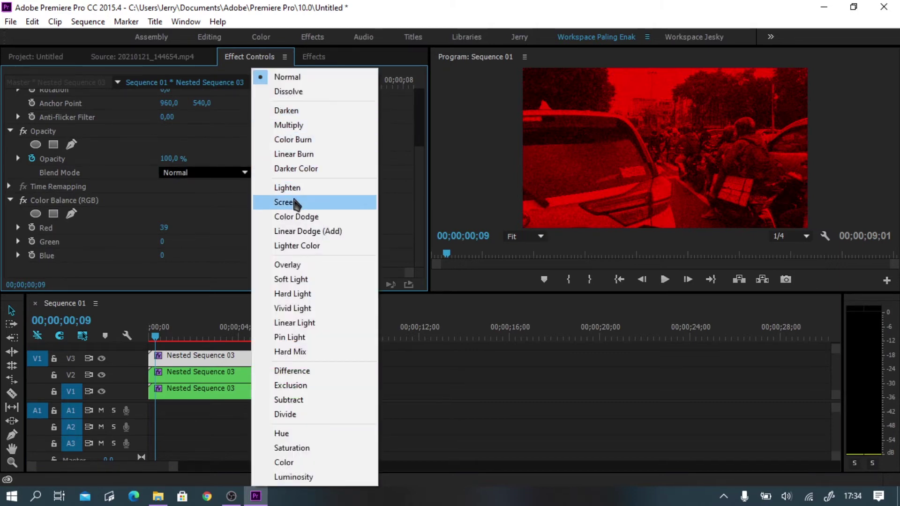
pyautogui.click(295, 205)
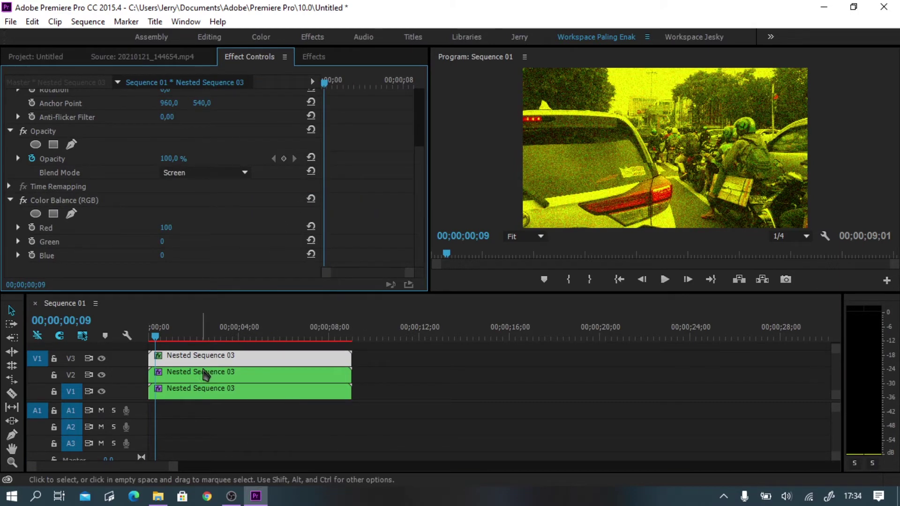
pyautogui.click(203, 373)
pyautogui.click(243, 261)
pyautogui.click(299, 206)
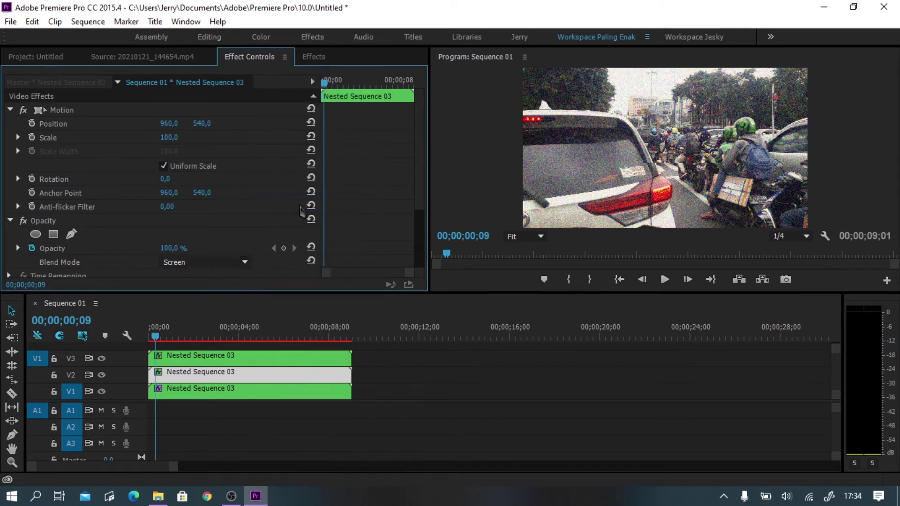
# Try a scale of 102 on the V3 copy and 101 on the V2 copy.
pyautogui.click(252, 355)
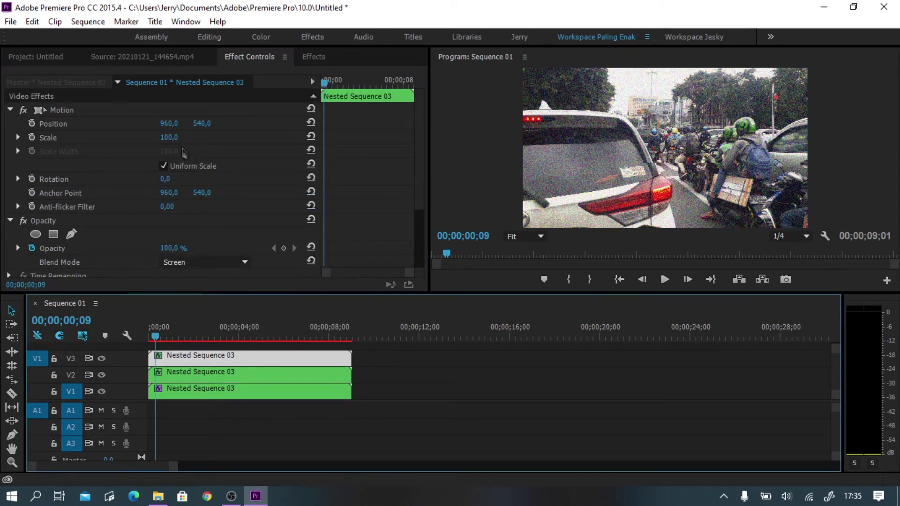
pyautogui.click(169, 138)
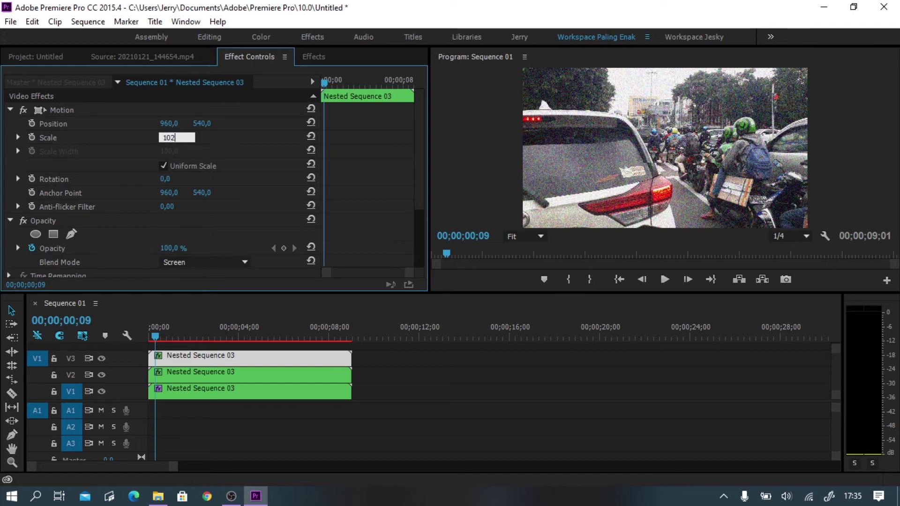
pyautogui.write('102')
pyautogui.press('Return')
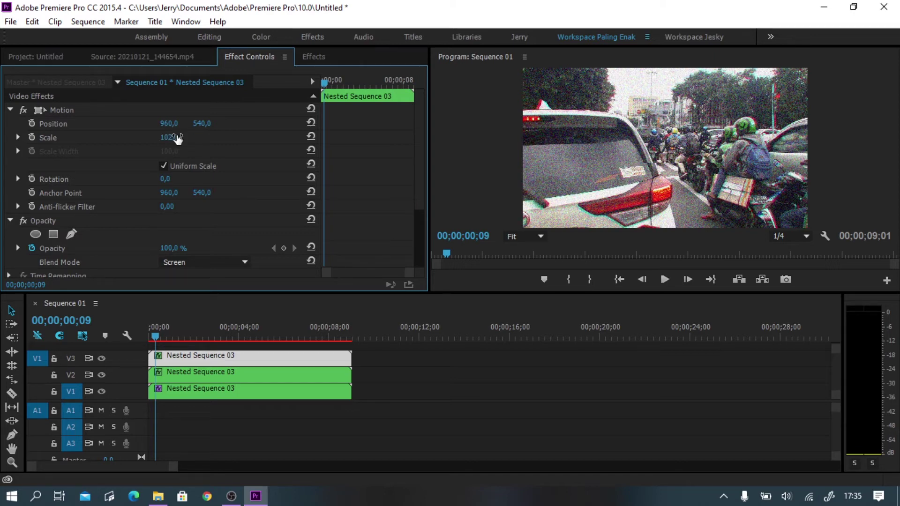
pyautogui.click(223, 373)
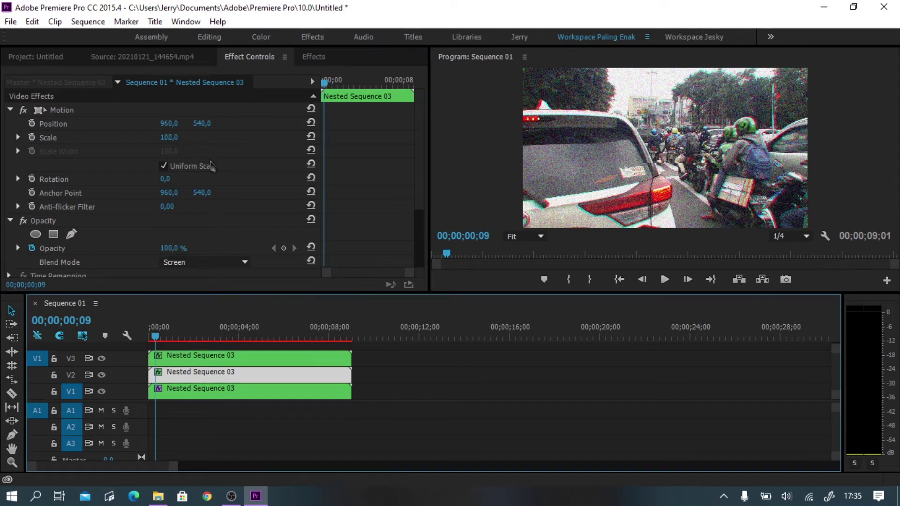
pyautogui.click(166, 139)
pyautogui.write('101')
pyautogui.press('Return')
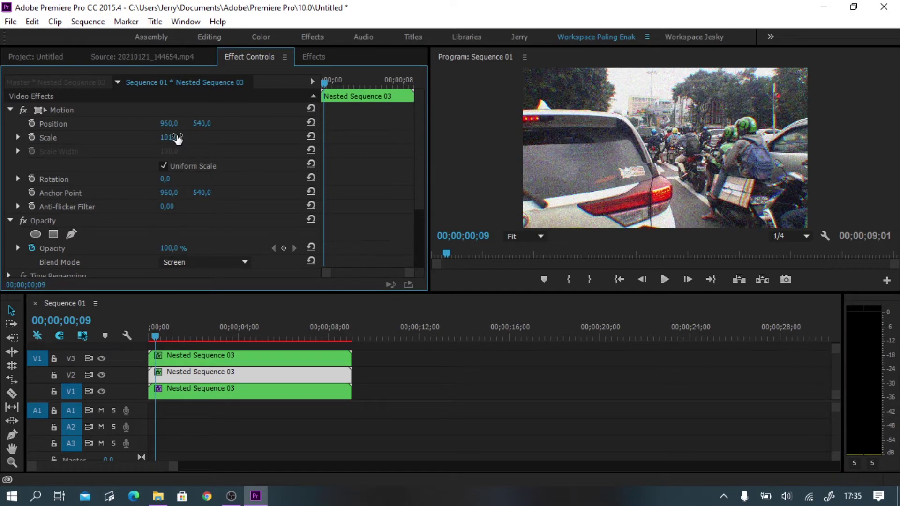
# Set the scale of the V2 copy to 102 and of the V3 copy to 103.
pyautogui.click(167, 139)
pyautogui.write('102')
pyautogui.press('Return')
pyautogui.click(225, 359)
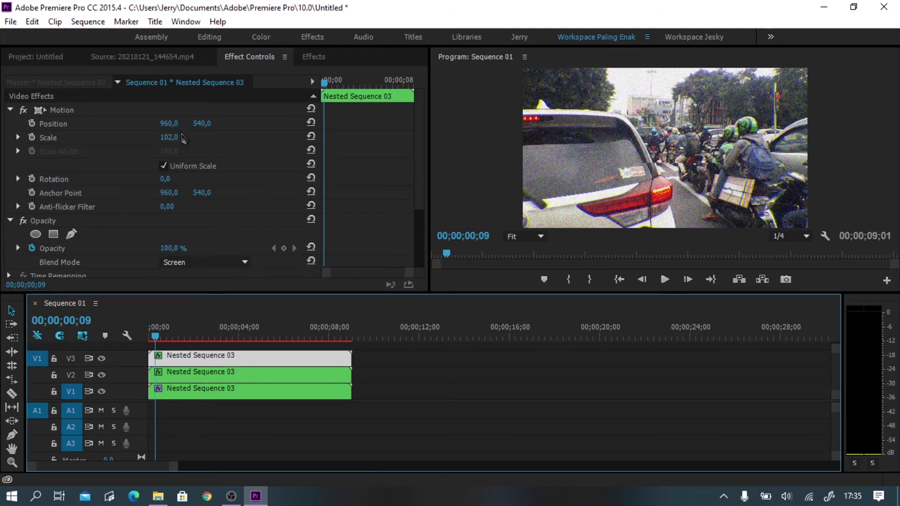
pyautogui.click(177, 136)
pyautogui.write('103')
pyautogui.press('Return')
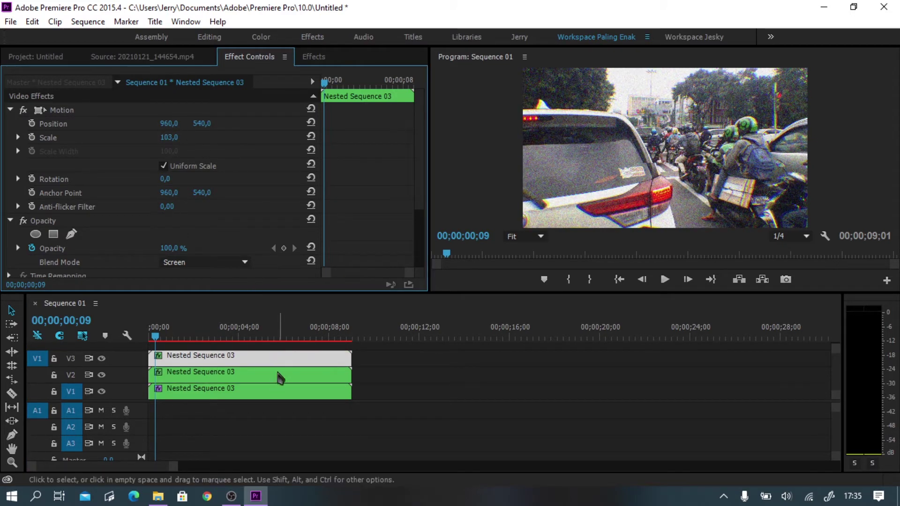
# Set the scale of the V1 nested sequence copy to 101.
pyautogui.click(263, 393)
pyautogui.click(170, 138)
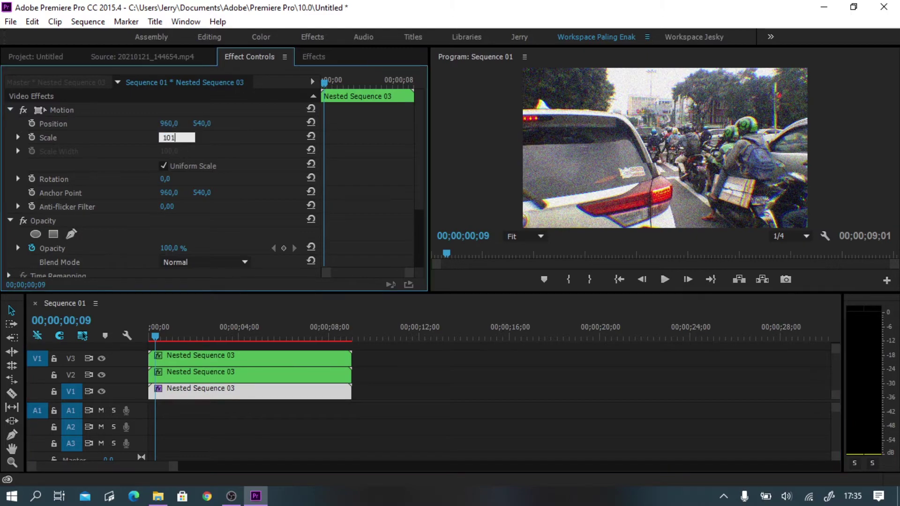
pyautogui.write('101')
pyautogui.press('Return')
pyautogui.click(534, 377)
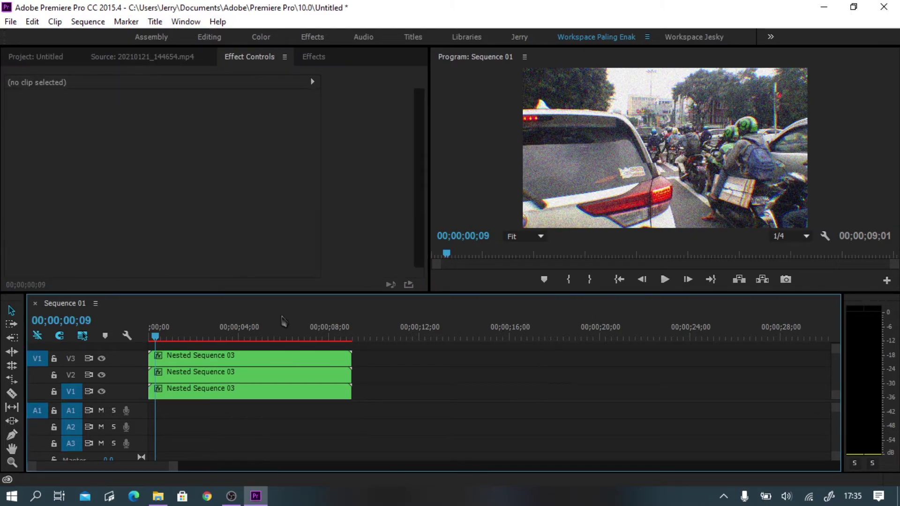
# Return the playhead to the sequence start and create a Black Video item with the default settings.
pyautogui.moveTo(156, 338); pyautogui.dragTo(144, 294)
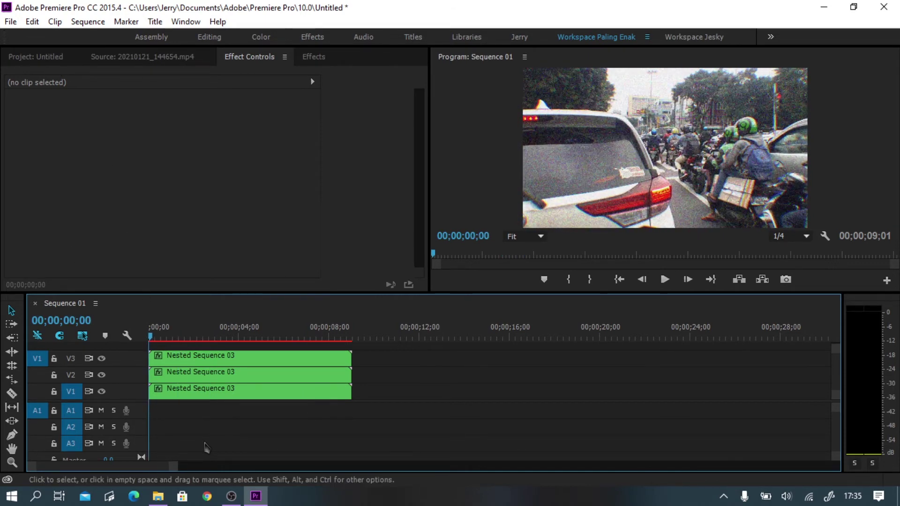
pyautogui.click(47, 57)
pyautogui.click(394, 283)
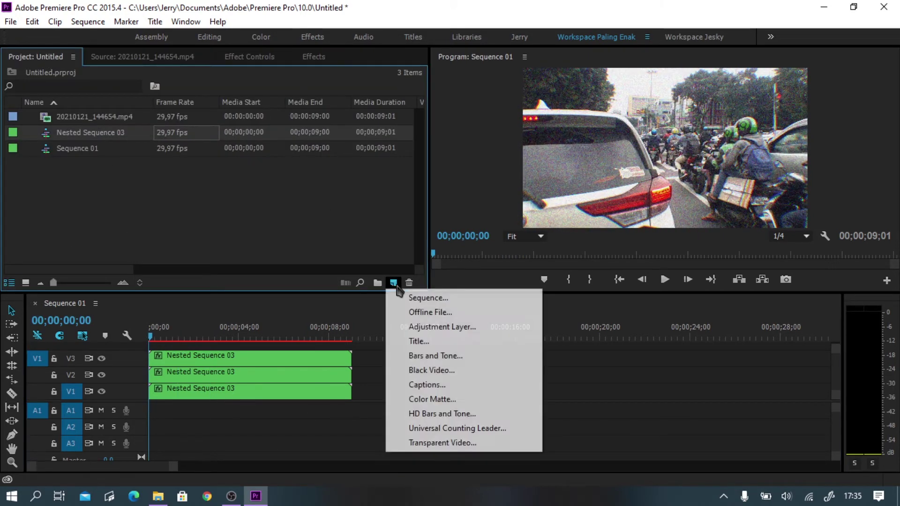
pyautogui.click(431, 371)
pyautogui.click(481, 297)
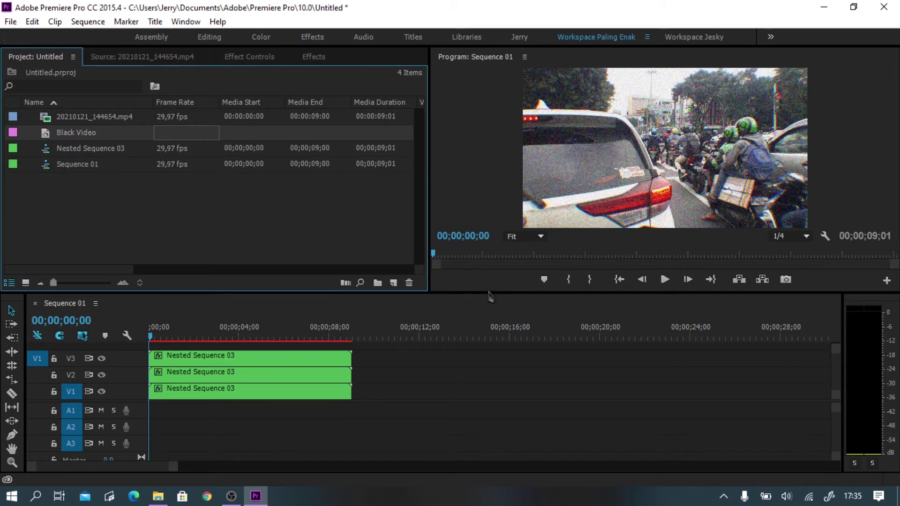
# Place the Black Video on V4 at the sequence start and extend it to the end of the nested clips.
pyautogui.moveTo(487, 293); pyautogui.dragTo(488, 272)
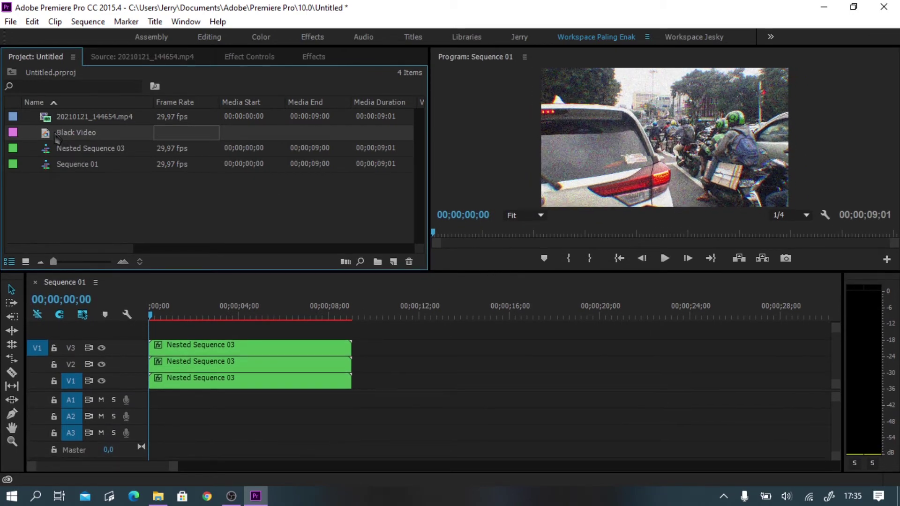
pyautogui.moveTo(133, 187); pyautogui.dragTo(154, 331)
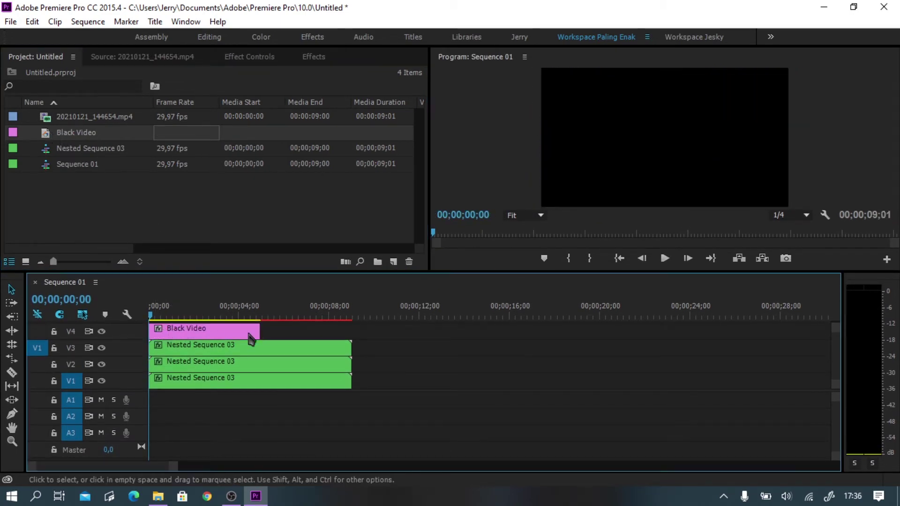
pyautogui.moveTo(259, 331); pyautogui.dragTo(352, 331)
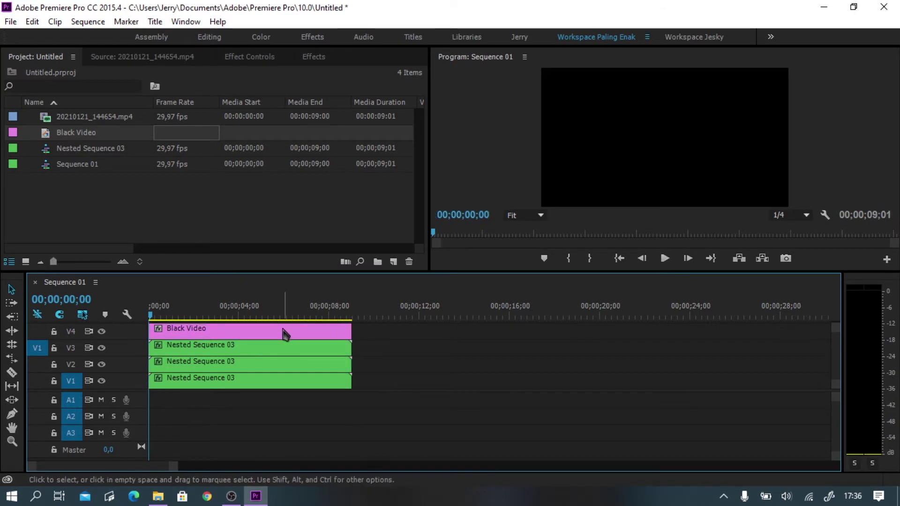
# Duplicate the Black Video clip from V4 directly above itself onto V5.
pyautogui.scroll(2, 329, 361)
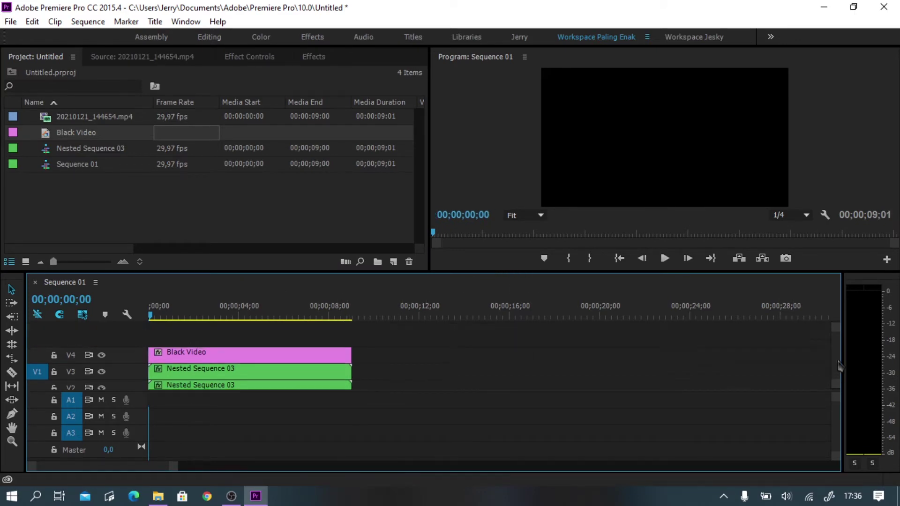
pyautogui.click(284, 356)
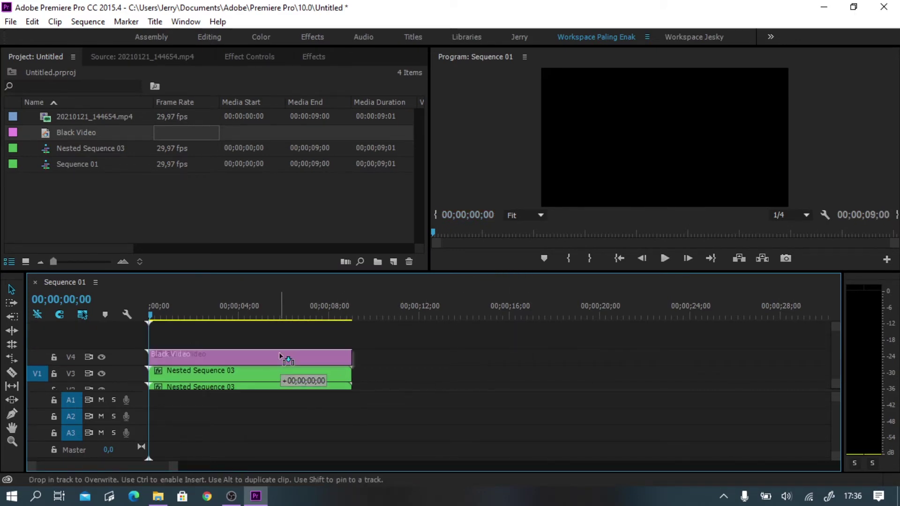
pyautogui.scroll(-2, 278, 350)
pyautogui.scroll(2, 809, 371)
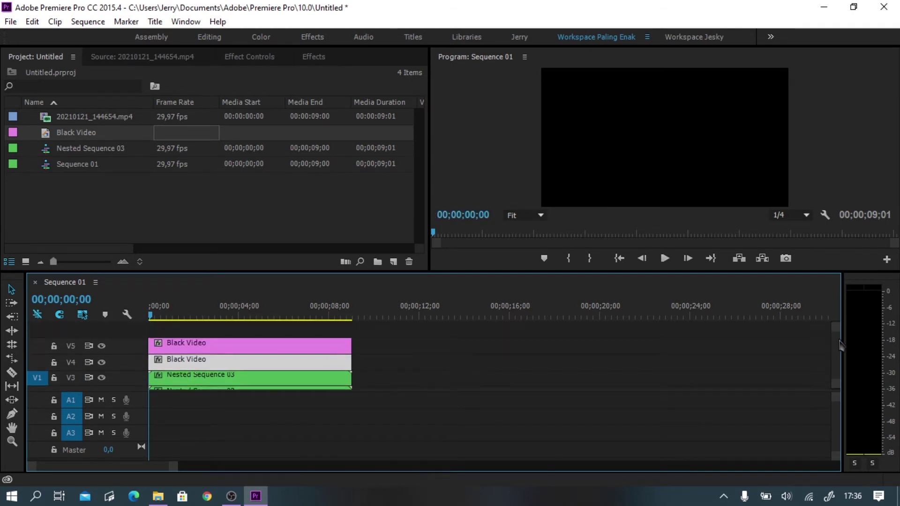
# Search the effects for "crop" and apply Crop to both Black Video clips at once.
pyautogui.moveTo(382, 353); pyautogui.dragTo(322, 365)
pyautogui.click(313, 57)
pyautogui.click(135, 75)
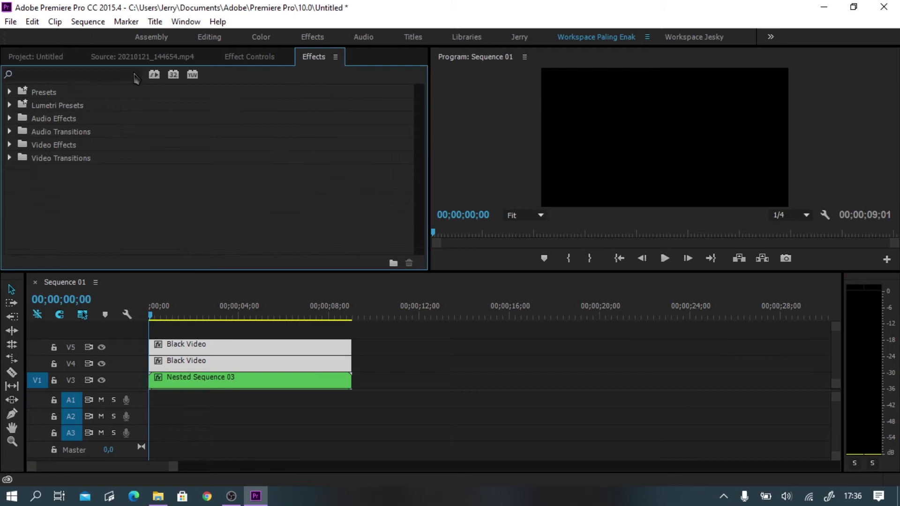
pyautogui.click(67, 73)
pyautogui.write('crop')
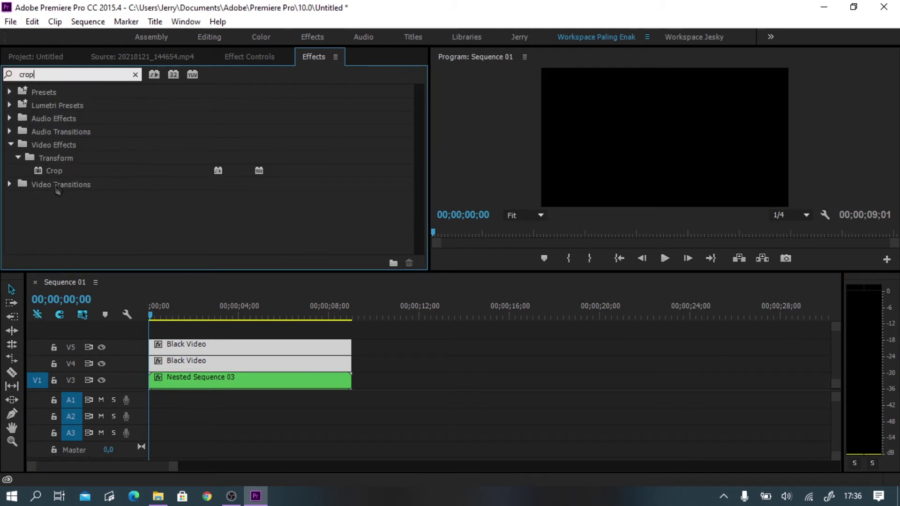
pyautogui.moveTo(55, 170); pyautogui.dragTo(192, 348)
pyautogui.click(257, 58)
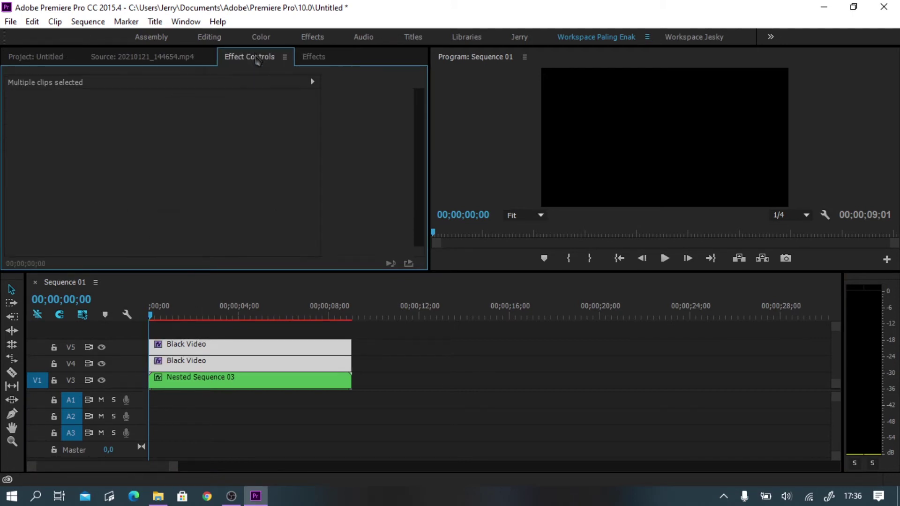
# Set the Left crop of the V5 Black Video so it covers about the right fifth of the frame, and move the playhead to 00;00;01;16.
pyautogui.click(412, 374)
pyautogui.click(263, 343)
pyautogui.scroll(-3, 419, 237)
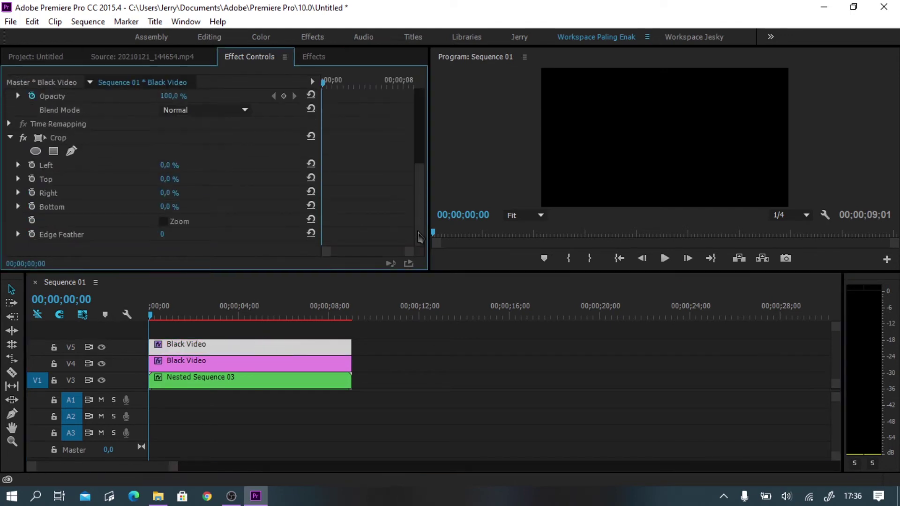
pyautogui.click(167, 165)
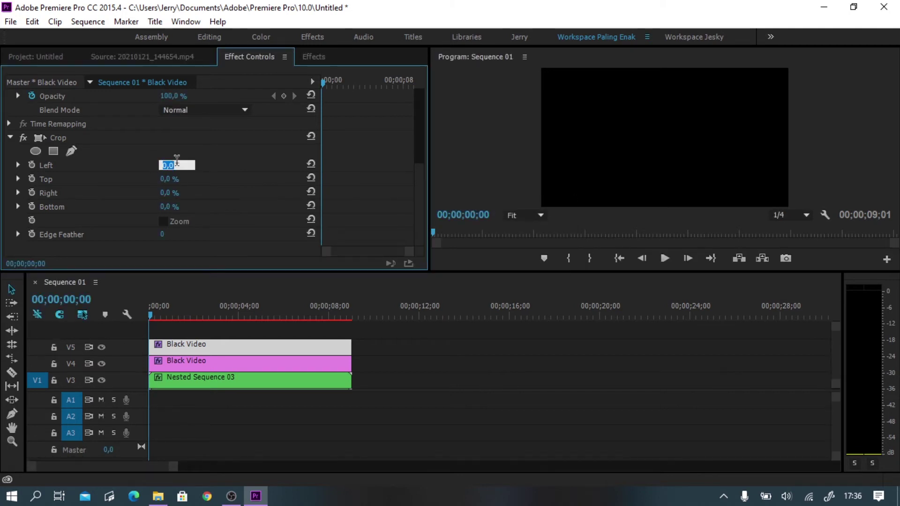
pyautogui.press('Return')
pyautogui.moveTo(153, 317); pyautogui.dragTo(184, 315)
# Try Right crop values of 80 % and 95 % on the V4 Black Video clip.
pyautogui.click(201, 362)
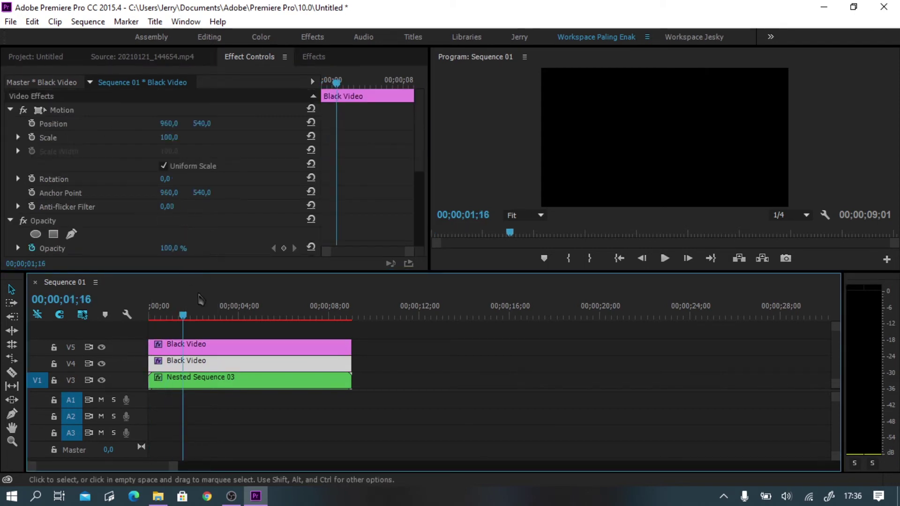
pyautogui.scroll(-5, 201, 205)
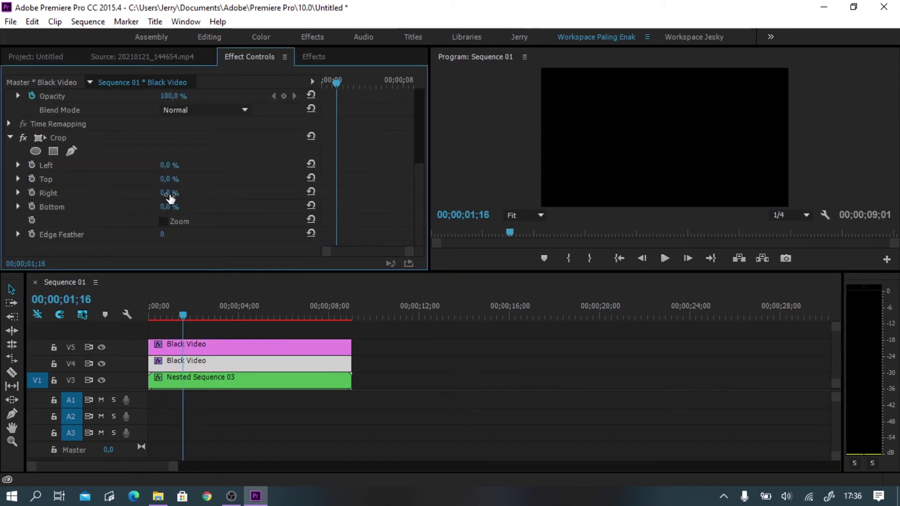
pyautogui.click(168, 193)
pyautogui.write('80')
pyautogui.press('Return')
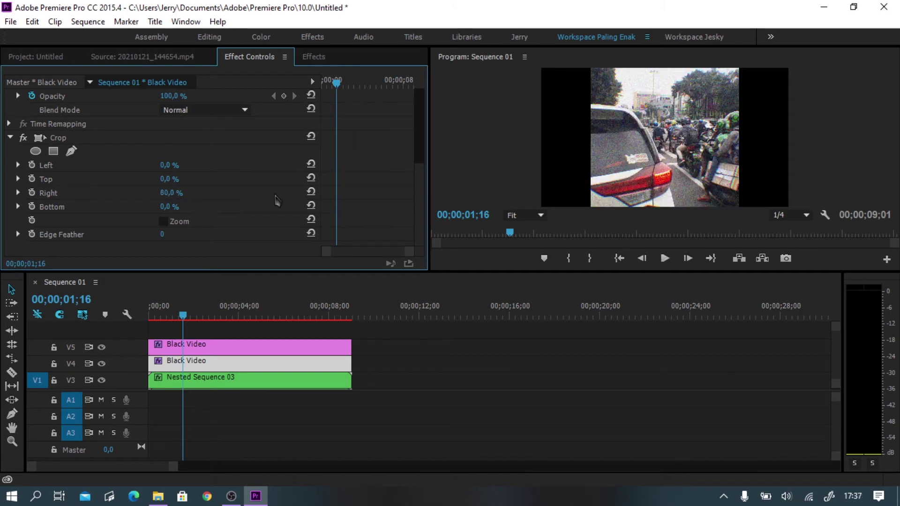
pyautogui.click(172, 193)
pyautogui.write('95')
pyautogui.press('Return')
# Set the Right crop of the V4 Black Video clip to 85 %.
pyautogui.click(177, 190)
pyautogui.write('8')
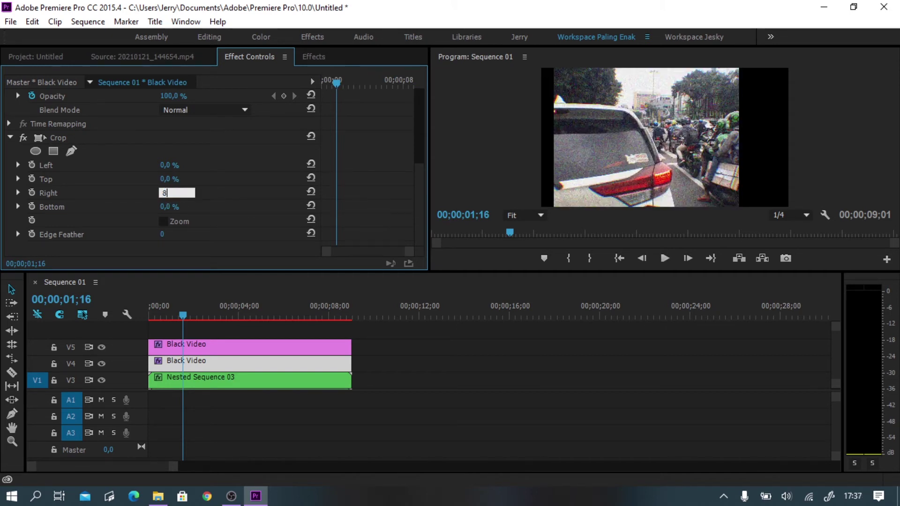
pyautogui.write('5')
pyautogui.press('Return')
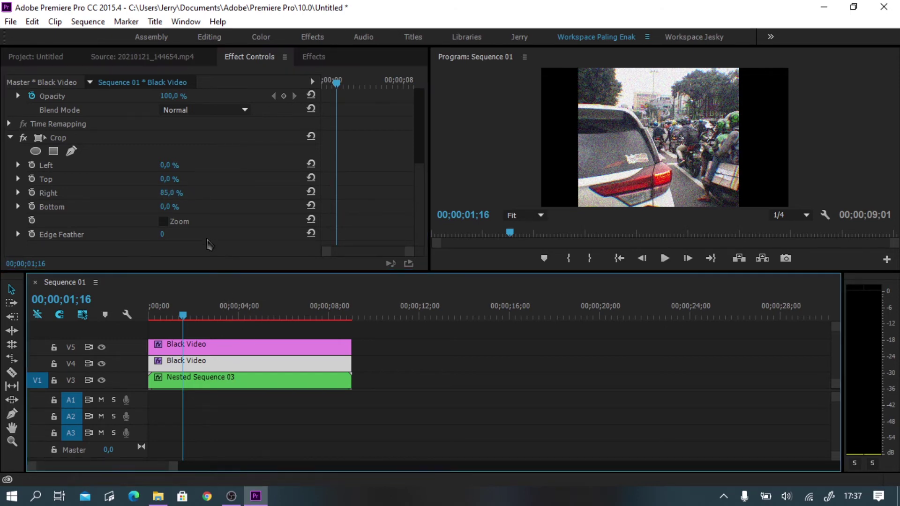
# Set the Left crop of the V5 Black Video clip to 85 % and clear the clip selection.
pyautogui.click(230, 364)
pyautogui.scroll(-5, 233, 211)
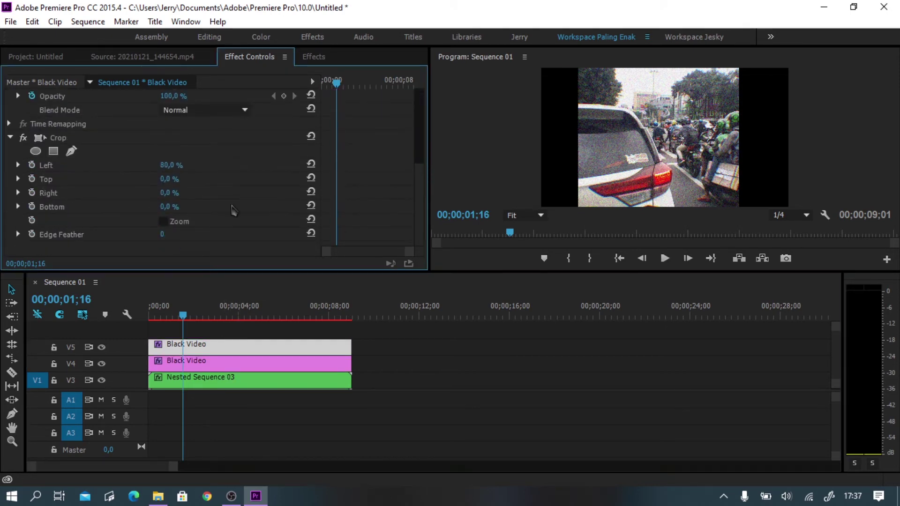
pyautogui.click(170, 165)
pyautogui.write('85')
pyautogui.press('Return')
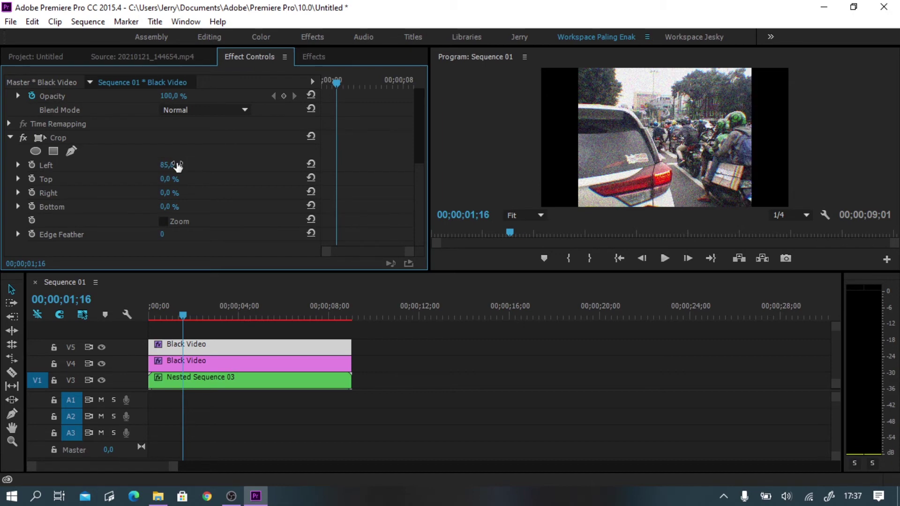
pyautogui.click(448, 385)
pyautogui.scroll(-1, 317, 350)
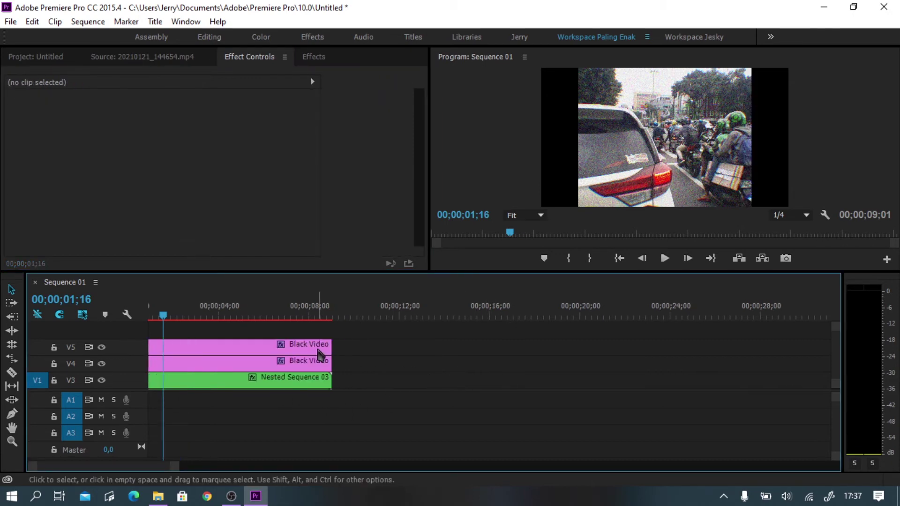
pyautogui.moveTo(109, 468); pyautogui.dragTo(47, 468)
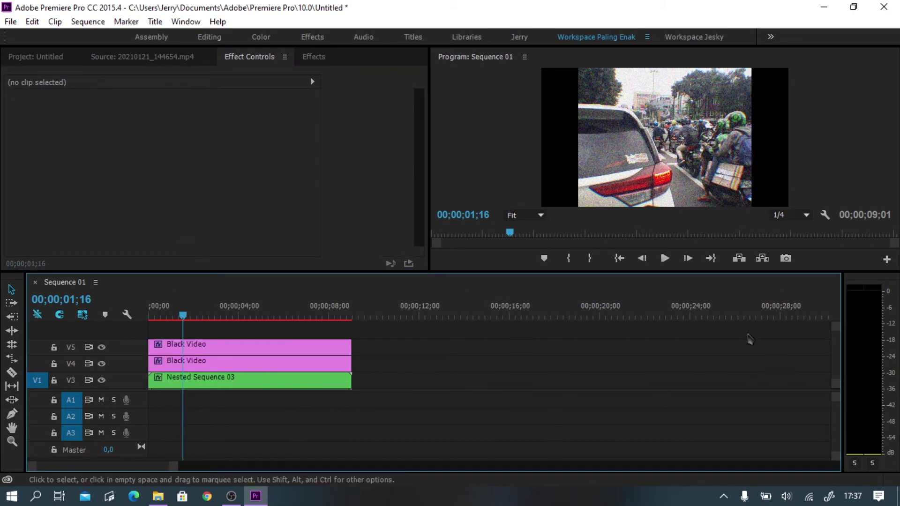
# Nest the three Nested Sequence 03 clips on V1 to V3 into one sequence named Nested Sequence 04.
pyautogui.scroll(-2, 719, 377)
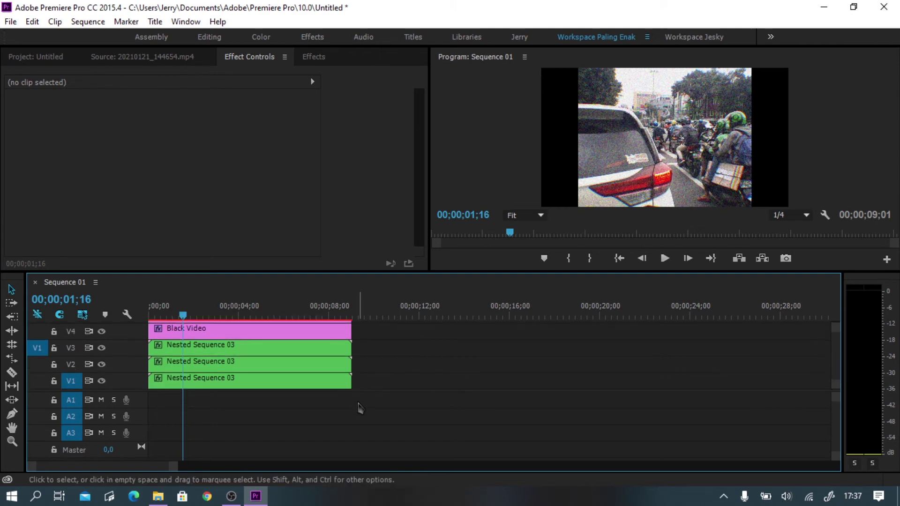
pyautogui.moveTo(360, 409); pyautogui.dragTo(315, 355)
pyautogui.rightClick(320, 356)
pyautogui.click(371, 305)
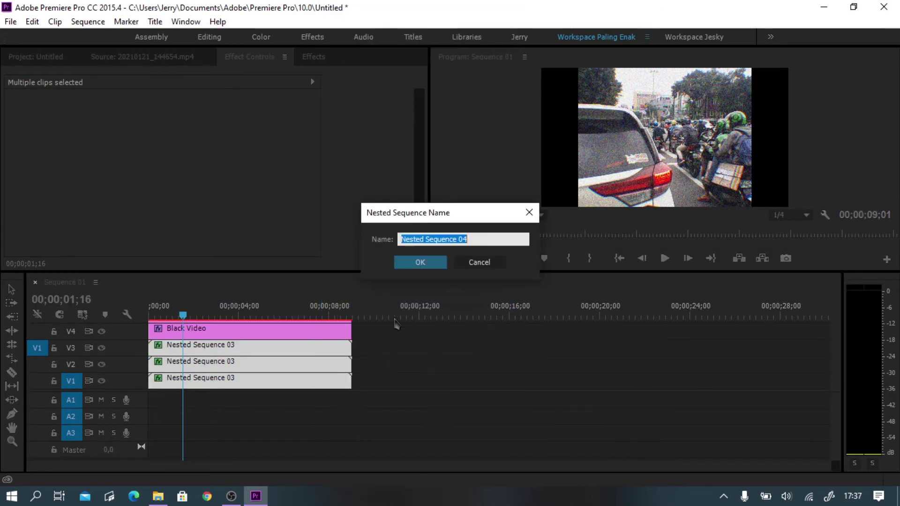
pyautogui.click(418, 261)
# Move the two Black Video clips down onto V2 and V3, directly above the nested clip.
pyautogui.moveTo(372, 365); pyautogui.dragTo(332, 375)
pyautogui.scroll(-1, 836, 370)
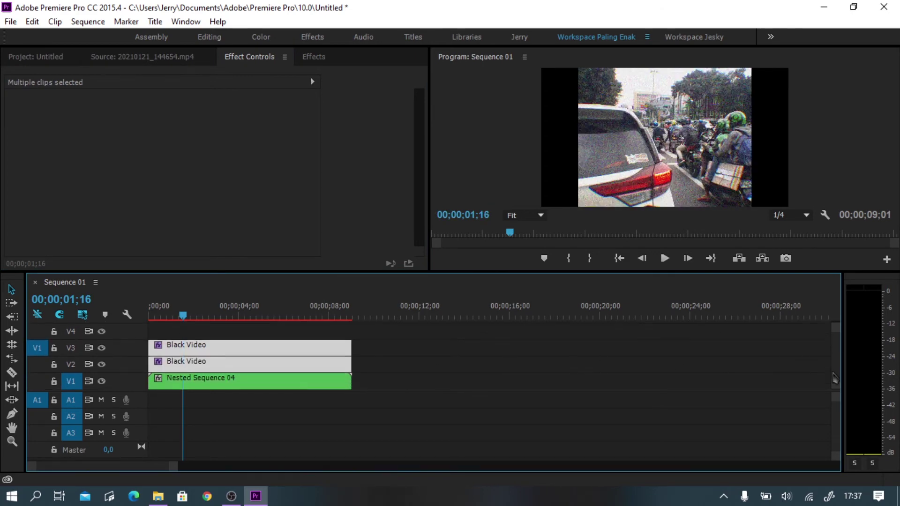
pyautogui.click(399, 411)
# Scale the Nested Sequence 04 clip to 101 and shift its horizontal position to about 712.
pyautogui.click(321, 380)
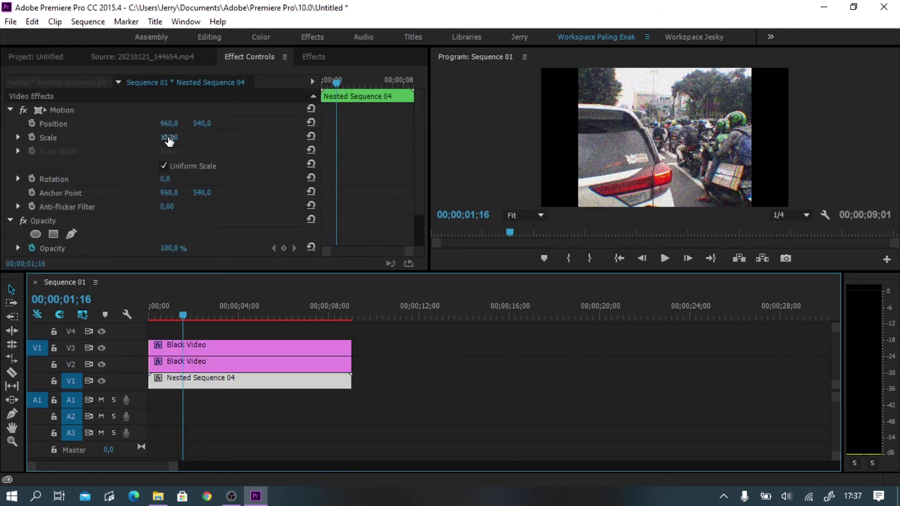
pyautogui.moveTo(169, 140)
pyautogui.mouseDown()
pyautogui.moveTo(160, 141)
pyautogui.moveTo(170, 141)
pyautogui.mouseUp()
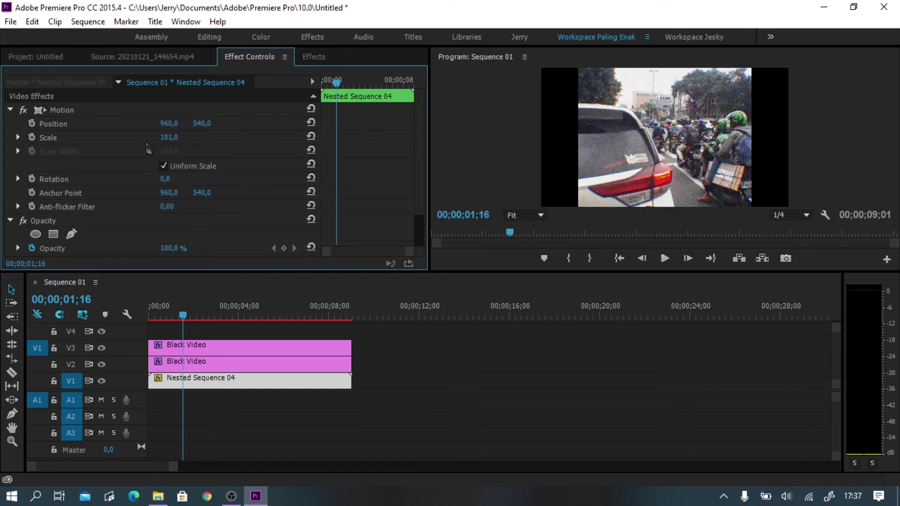
pyautogui.click(169, 123)
pyautogui.write('720')
pyautogui.press('Return')
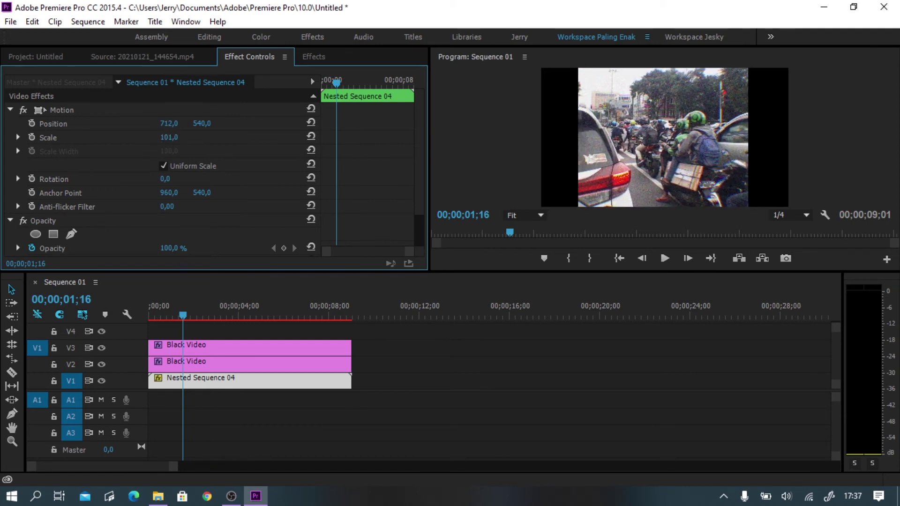
pyautogui.click(434, 353)
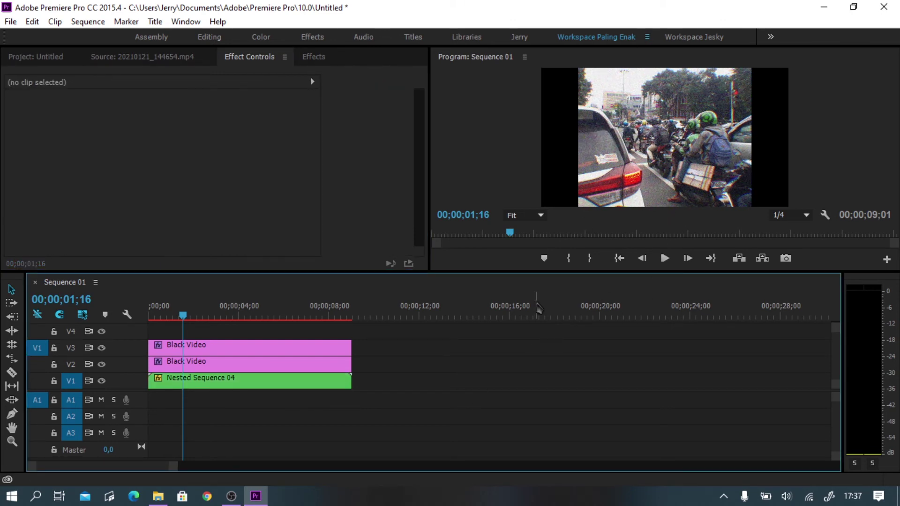
# Move the playhead to the start of the sequence and try to render the video previews.
pyautogui.moveTo(187, 323); pyautogui.dragTo(141, 324)
pyautogui.press('Return')
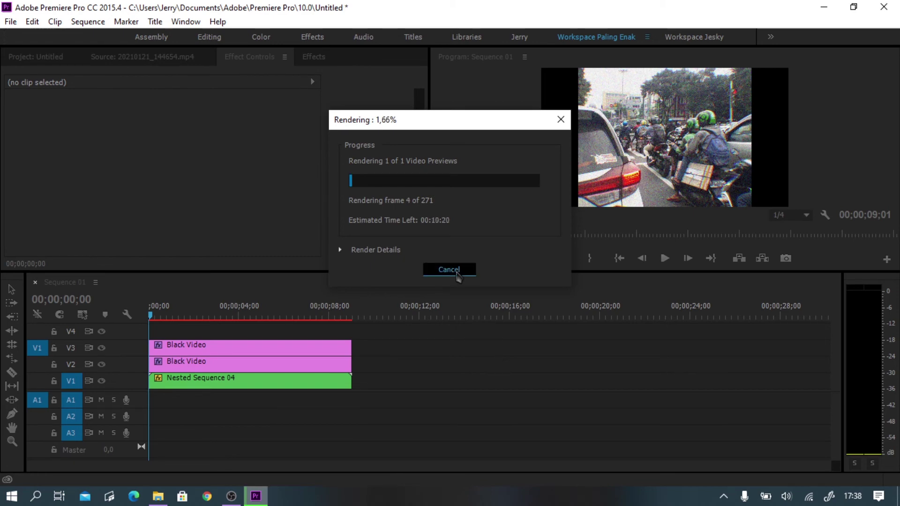
pyautogui.click(453, 271)
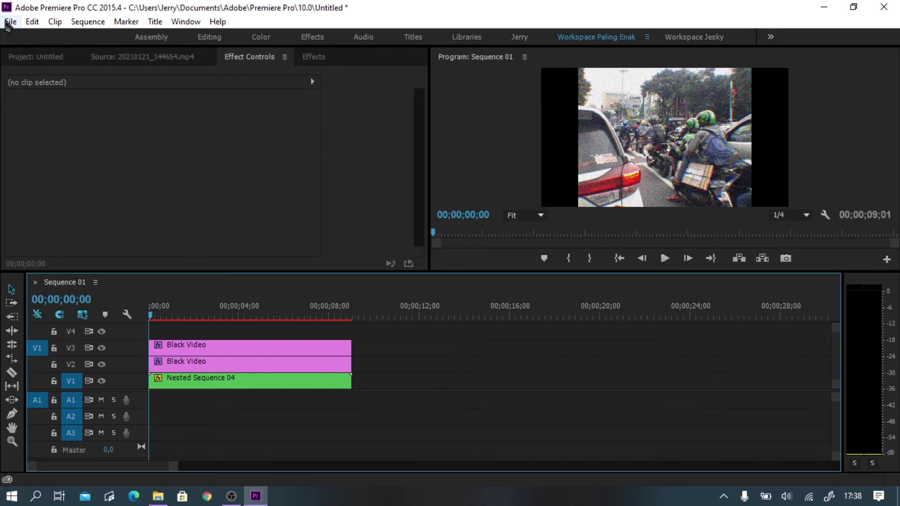
# Select all clips in the timeline and open the media export settings for Sequence 01.
pyautogui.click(10, 21)
pyautogui.moveTo(32, 21)
pyautogui.press('Escape')
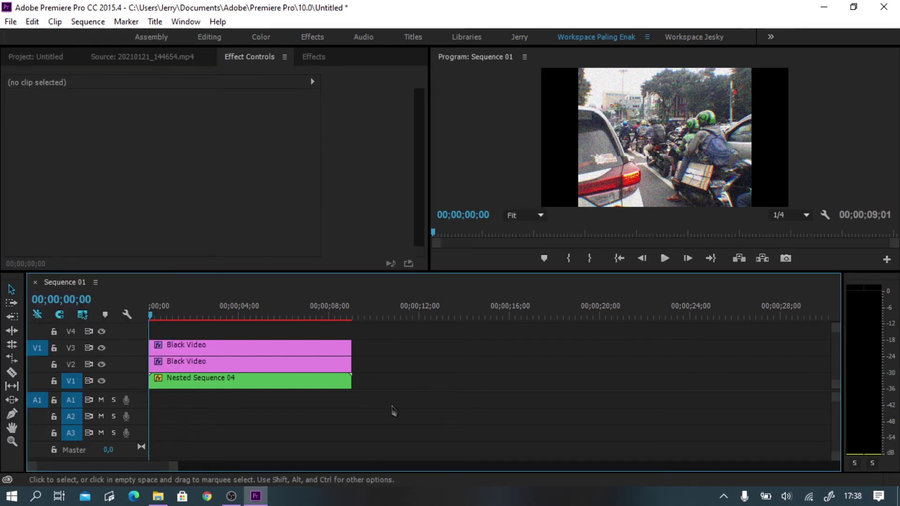
pyautogui.hotkey('ctrl', 'a')
pyautogui.click(10, 21)
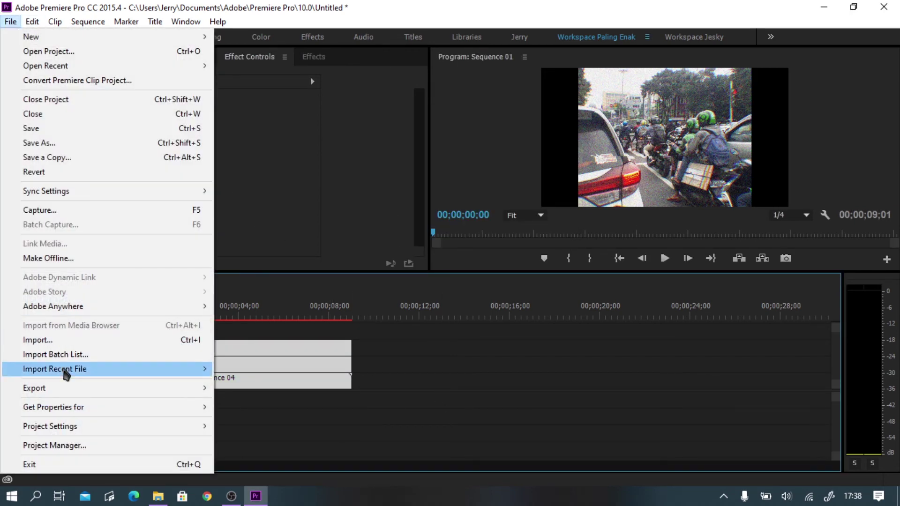
pyautogui.moveTo(194, 390)
pyautogui.click(305, 231)
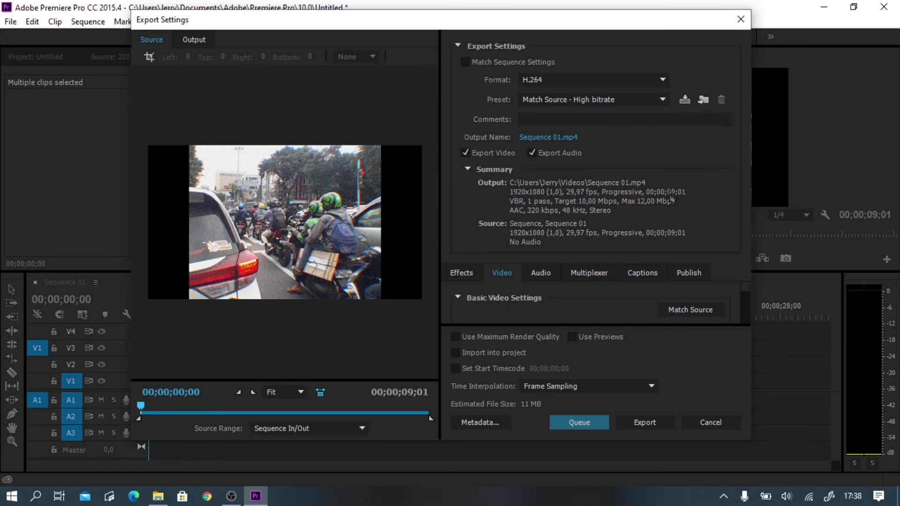
# Name the export's output file vhs in the Videos folder.
pyautogui.click(547, 137)
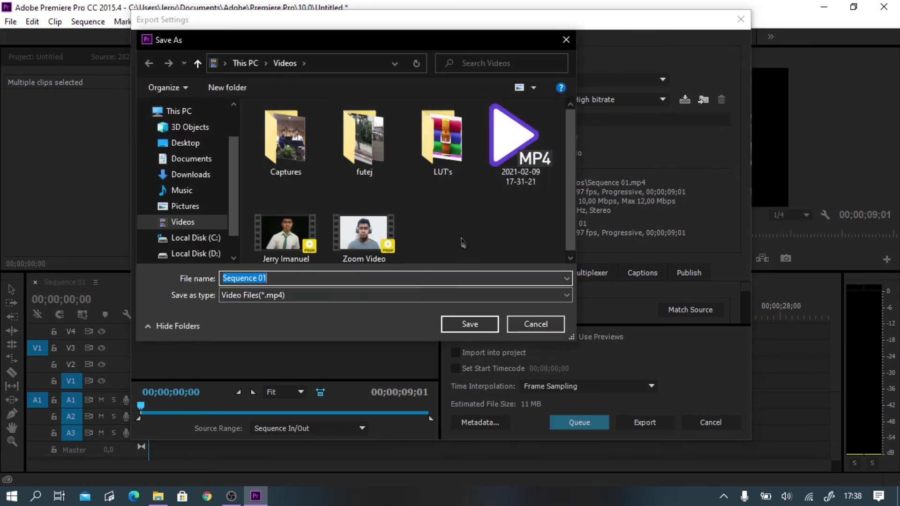
pyautogui.press('BackSpace')
pyautogui.write('vhs')
pyautogui.press('Return')
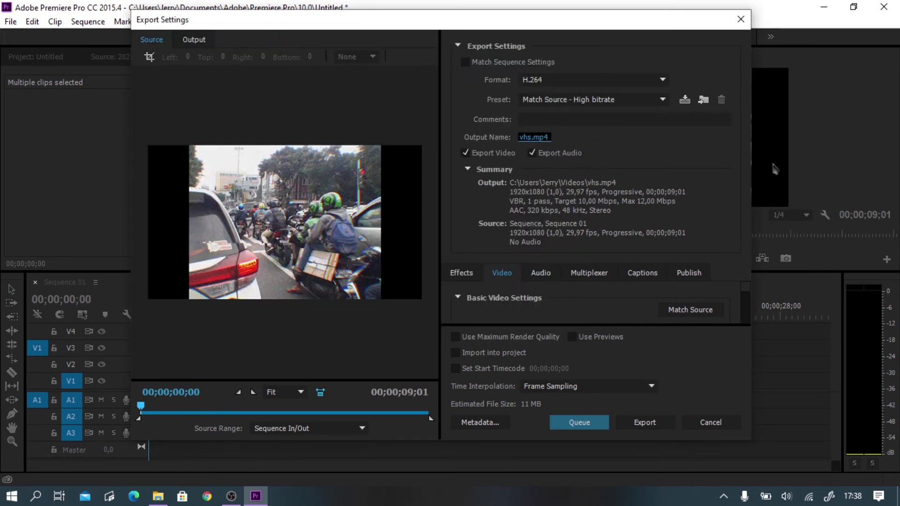
# Set the export's bitrate encoding to CBR with a target bitrate of 20 Mbps.
pyautogui.moveTo(745, 293); pyautogui.dragTo(746, 320)
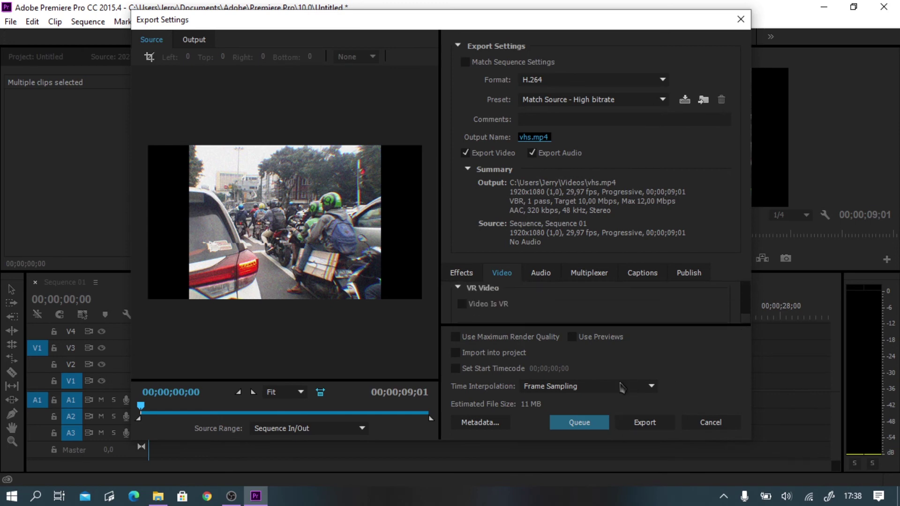
pyautogui.scroll(-3, 745, 321)
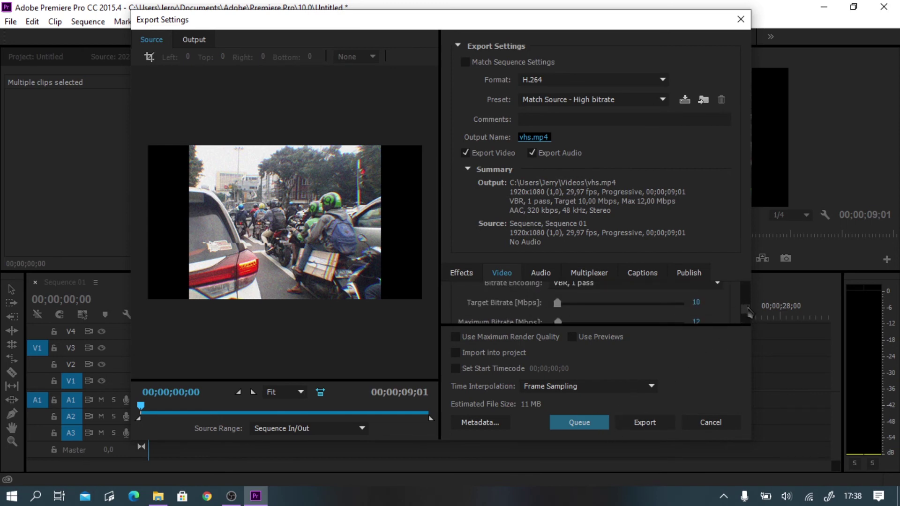
pyautogui.click(619, 284)
pyautogui.click(619, 302)
pyautogui.click(696, 302)
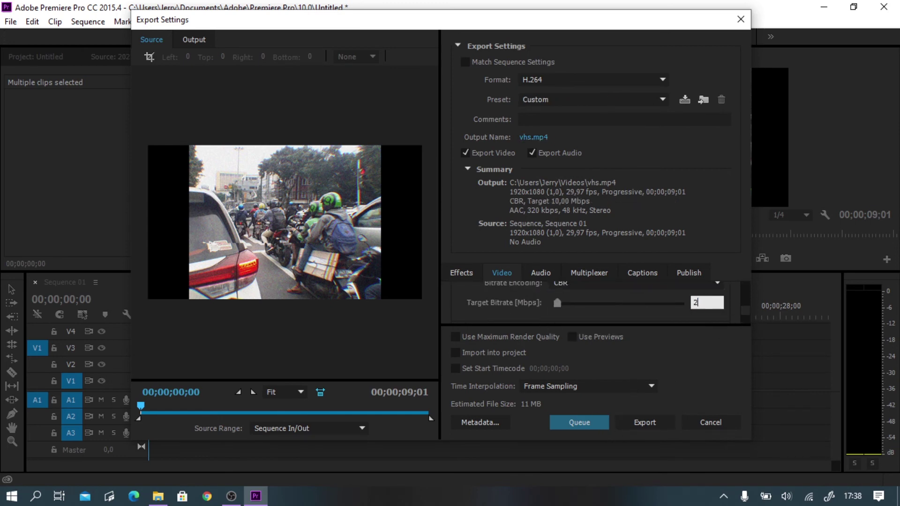
pyautogui.write('20')
pyautogui.press('Return')
# Try to export the sequence as vhs.mp4, and close the export settings.
pyautogui.click(645, 423)
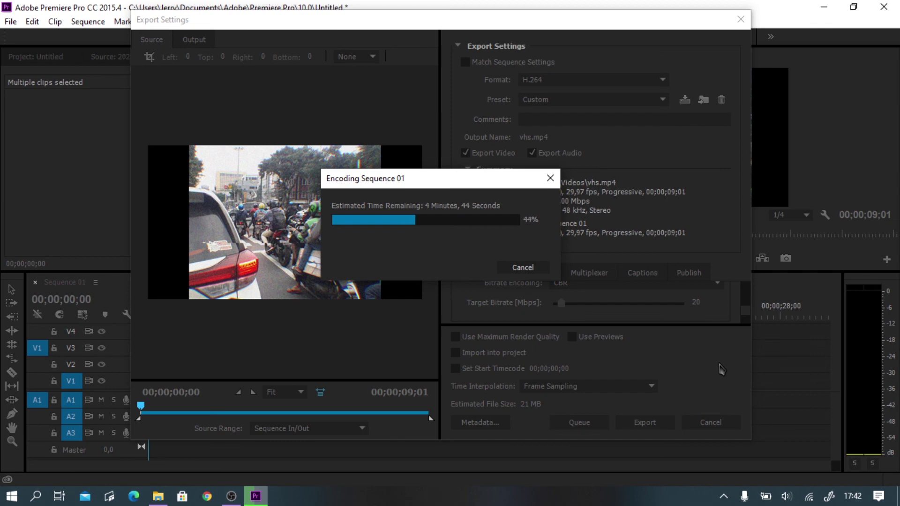
pyautogui.click(523, 267)
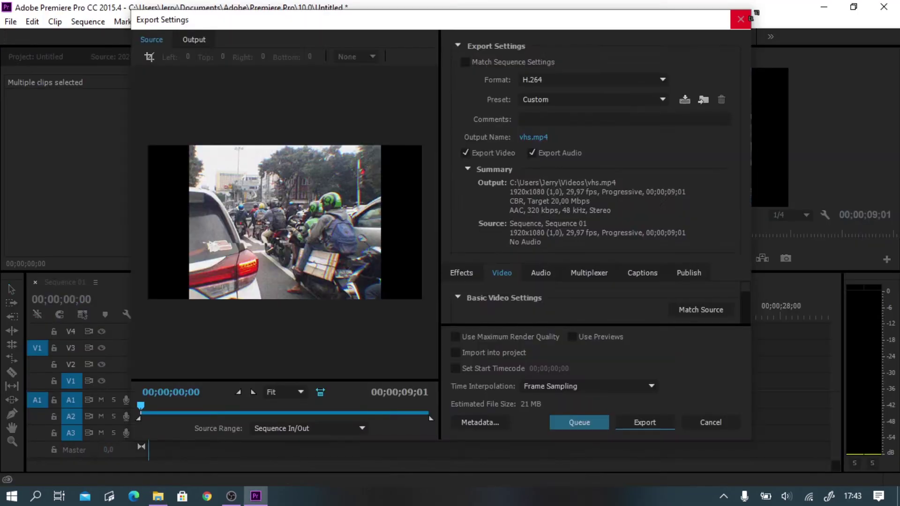
pyautogui.click(740, 19)
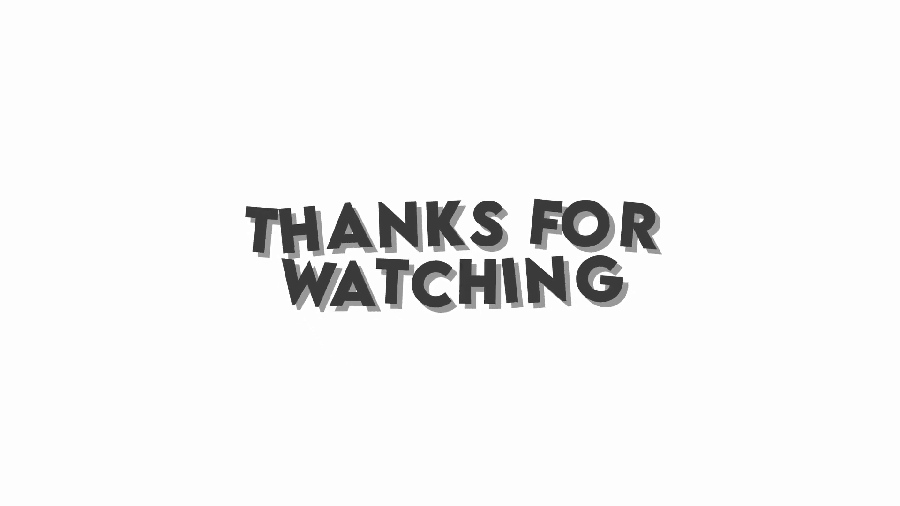